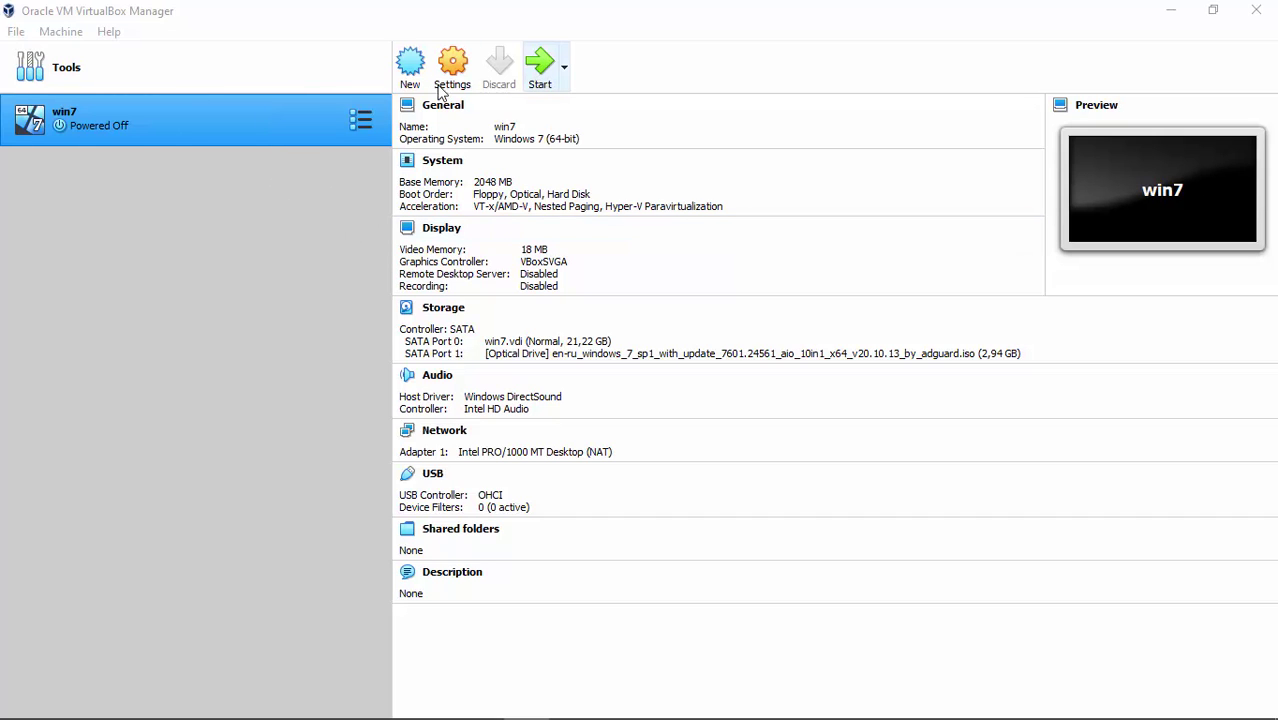
- Start the win7 virtual machine and sign in to its Windows 7 account with the account password
click(540, 67)
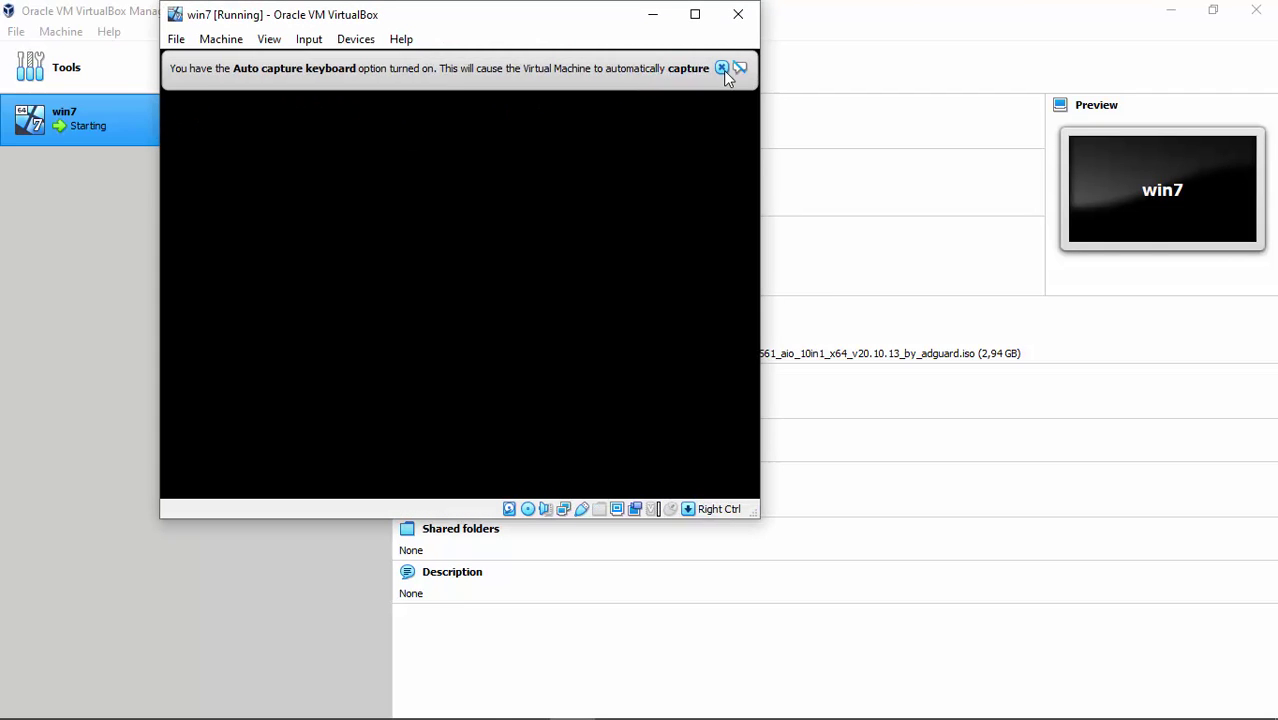
click(721, 68)
drag(479, 24, 622, 38)
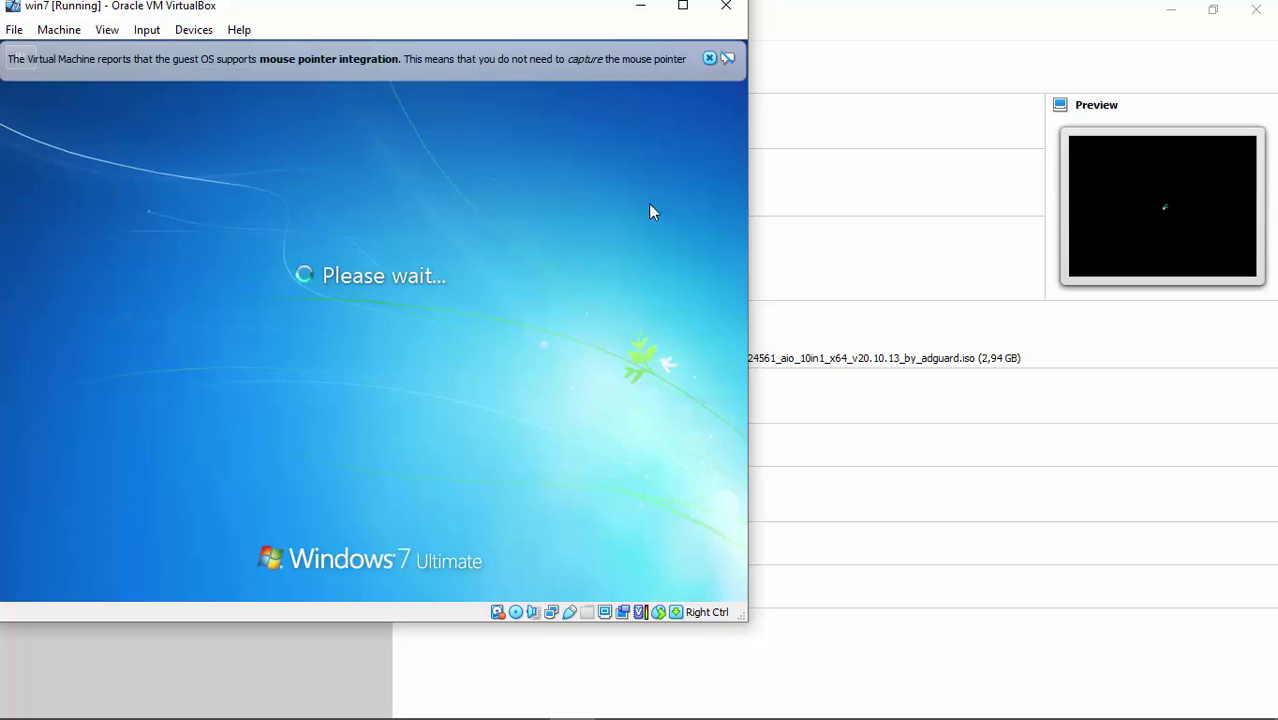
click(709, 60)
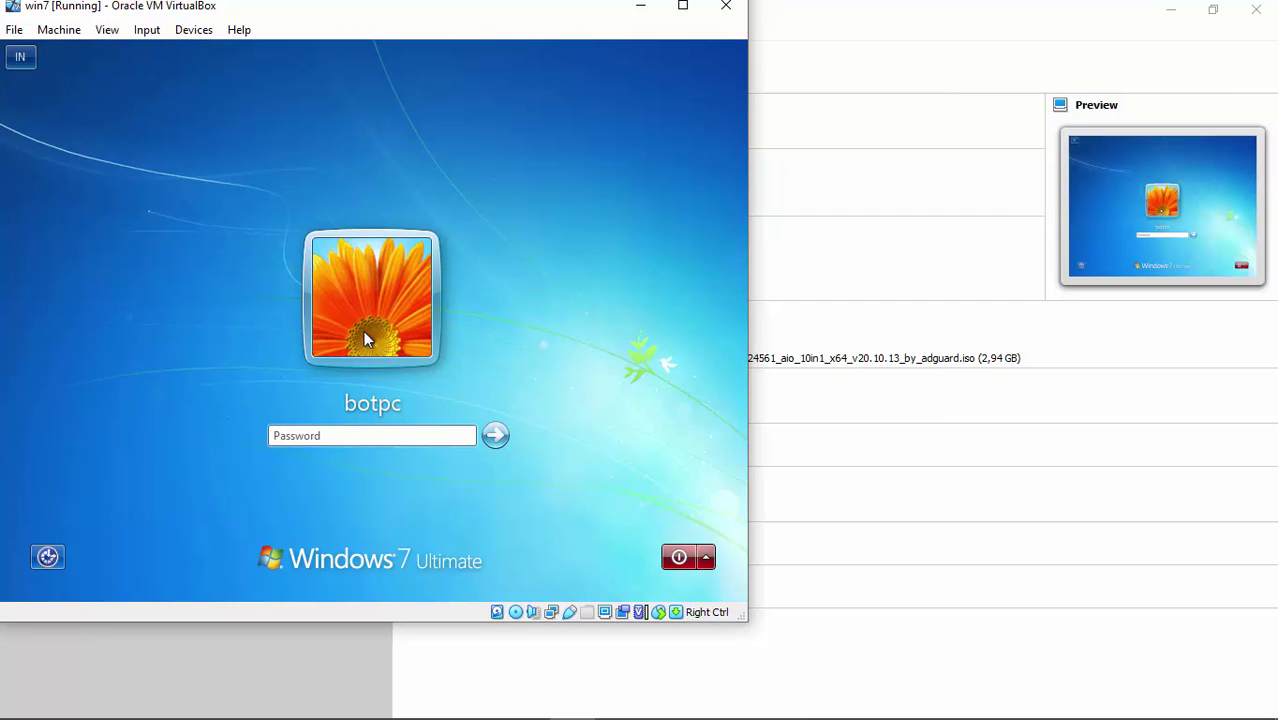
text(••••••••)
click(496, 434)
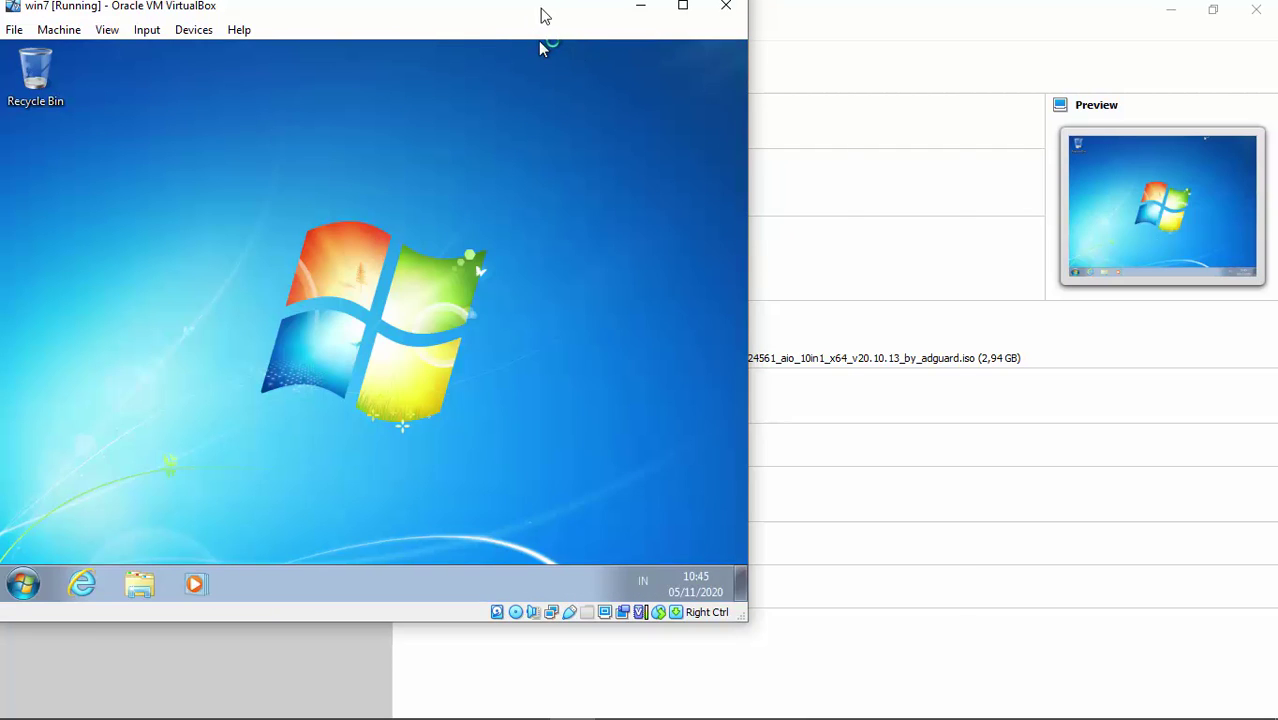
- Shut down the Windows 7 guest from within its desktop
drag(540, 15, 737, 40)
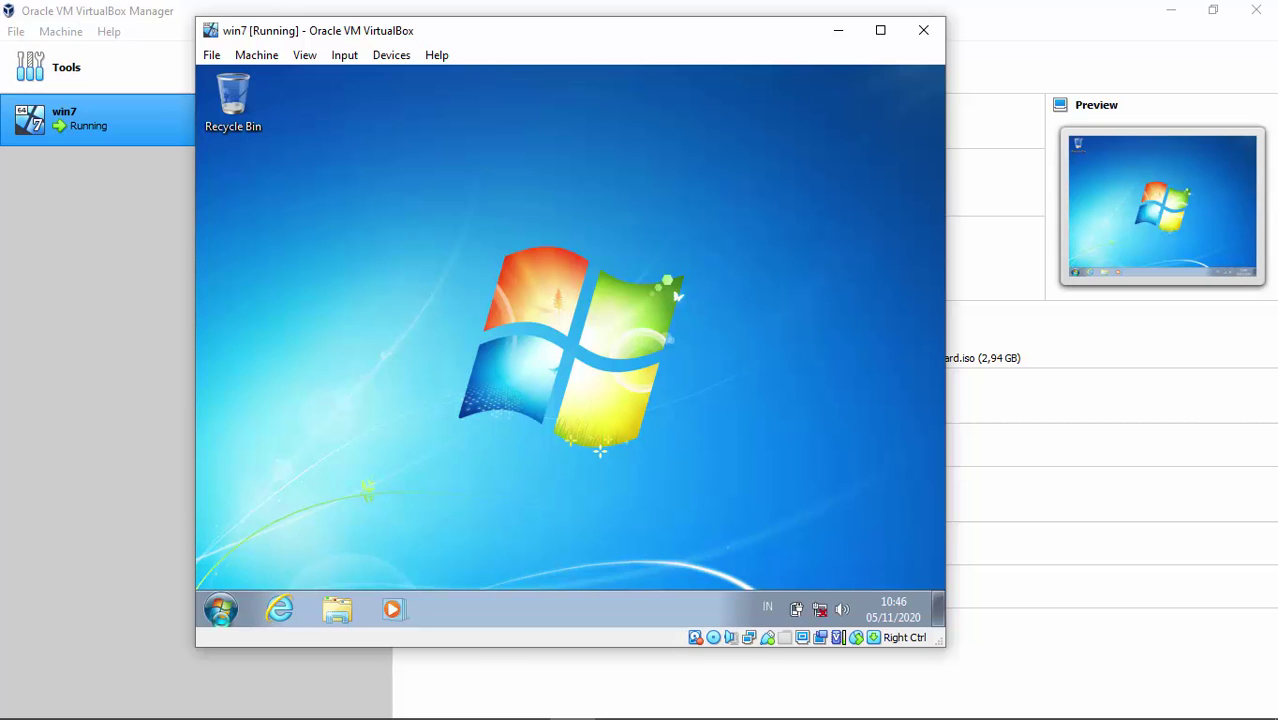
click(221, 609)
click(488, 565)
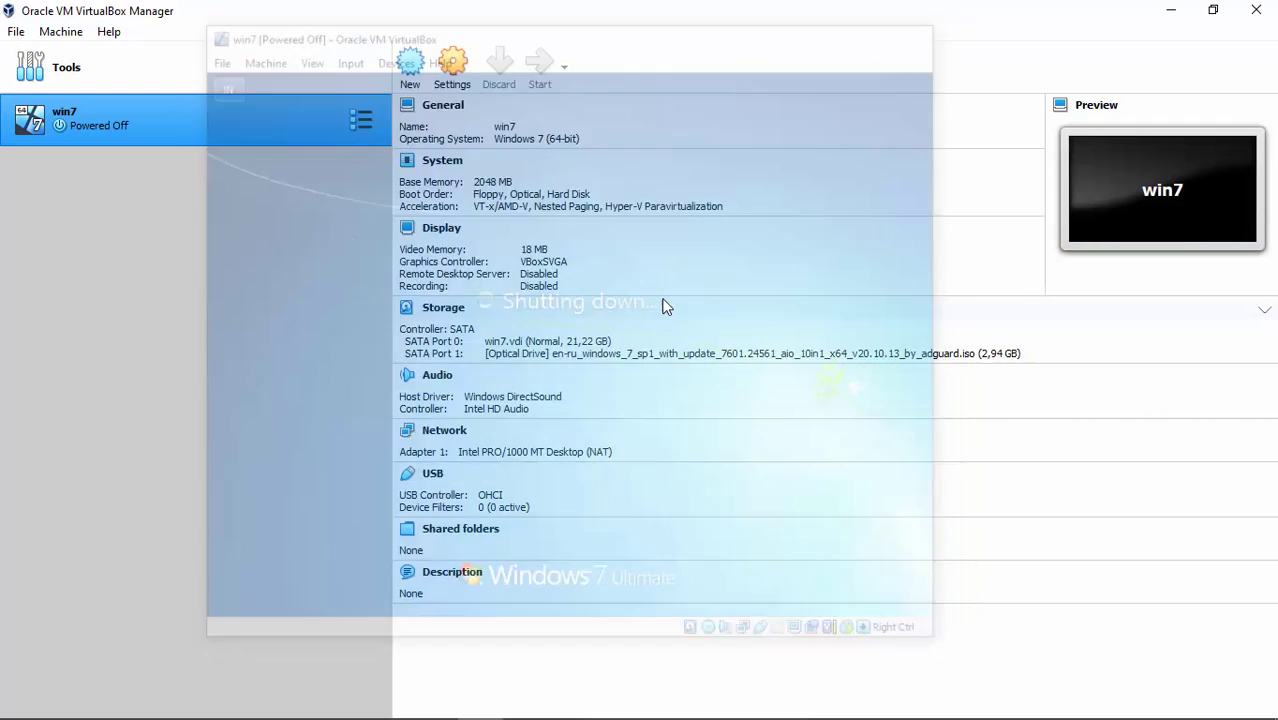
- Attach trinity-rescue-kit.3.4-build-372.iso to the win7 machine's optical drive in place of the Windows installation image and save the settings
right_click(163, 126)
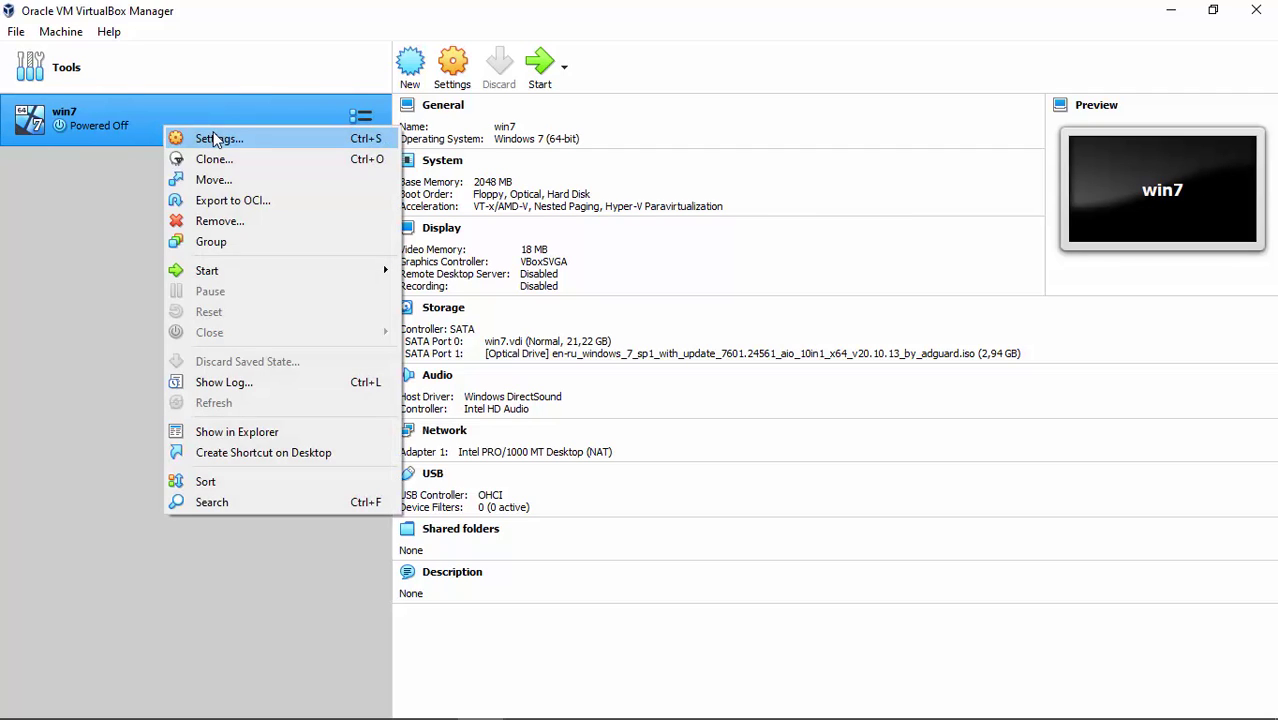
click(217, 140)
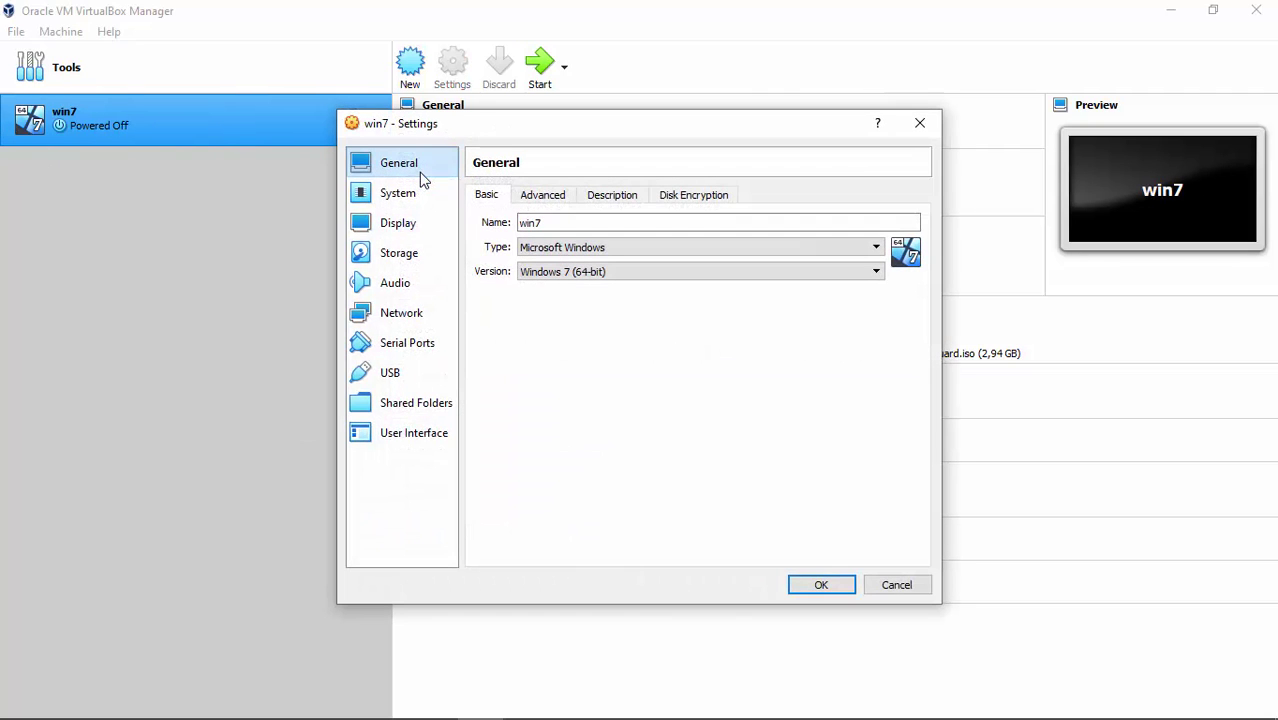
click(405, 252)
click(581, 258)
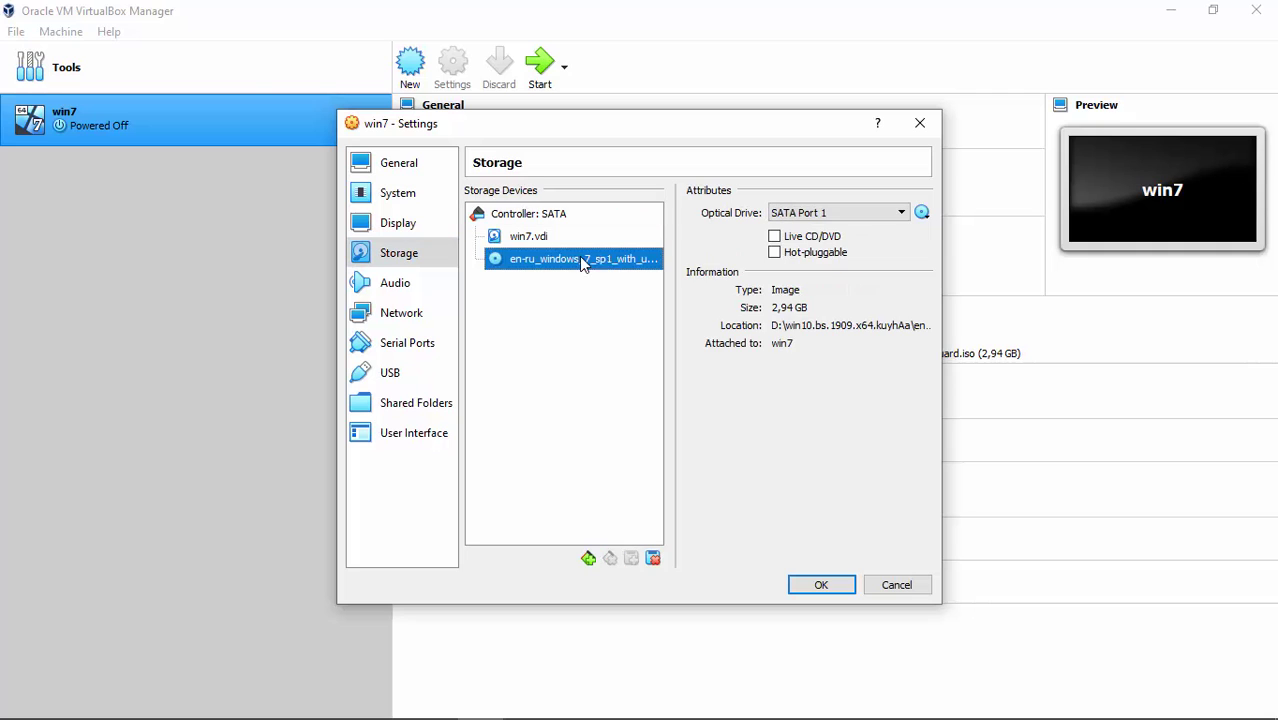
click(922, 213)
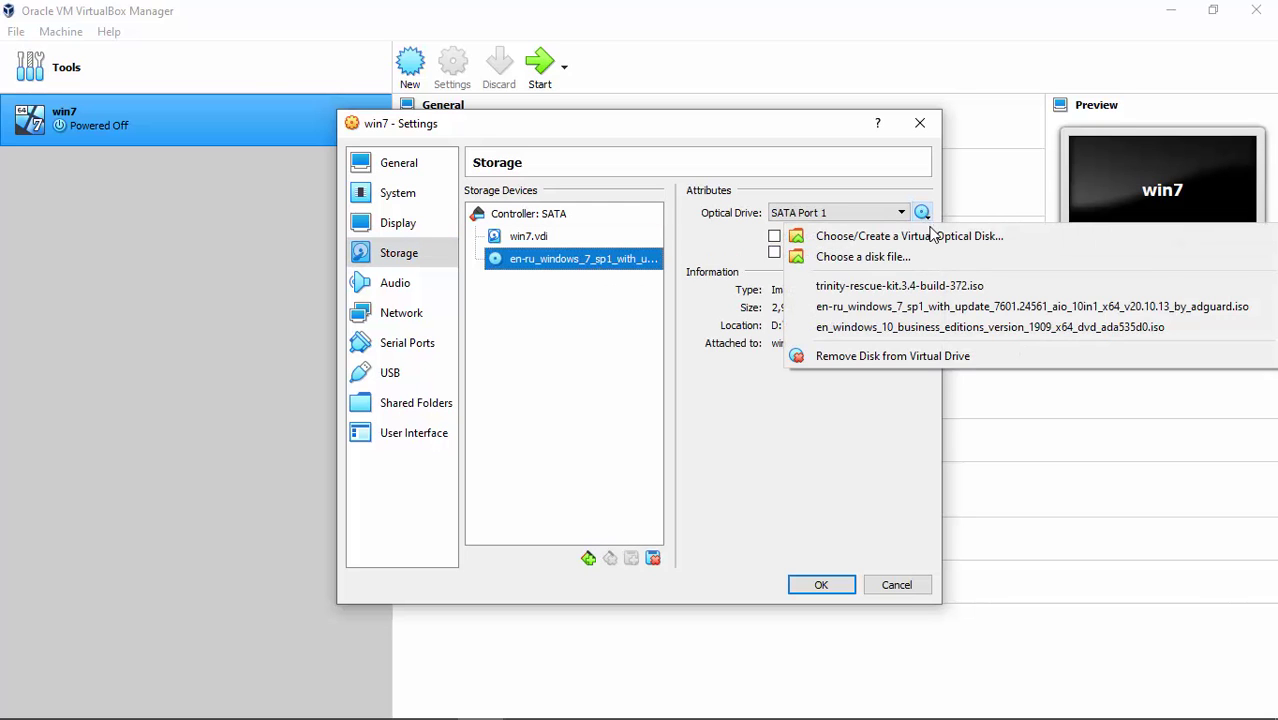
click(931, 236)
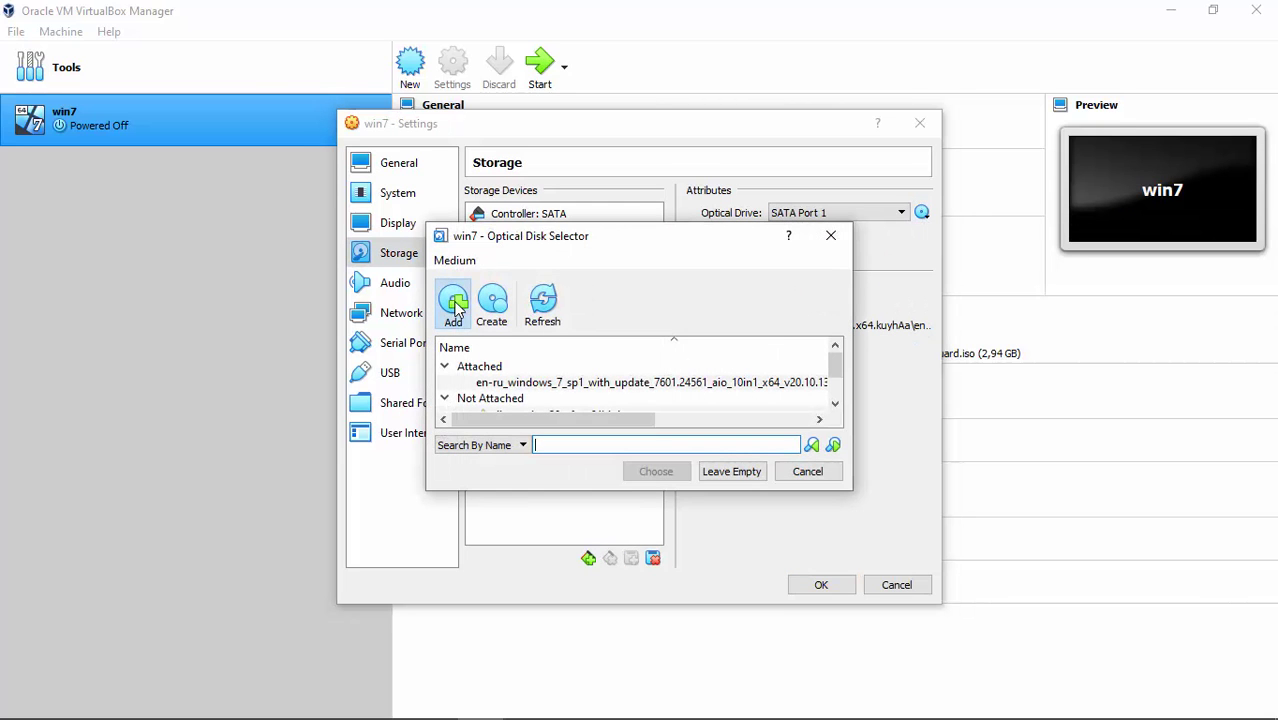
click(453, 302)
click(716, 416)
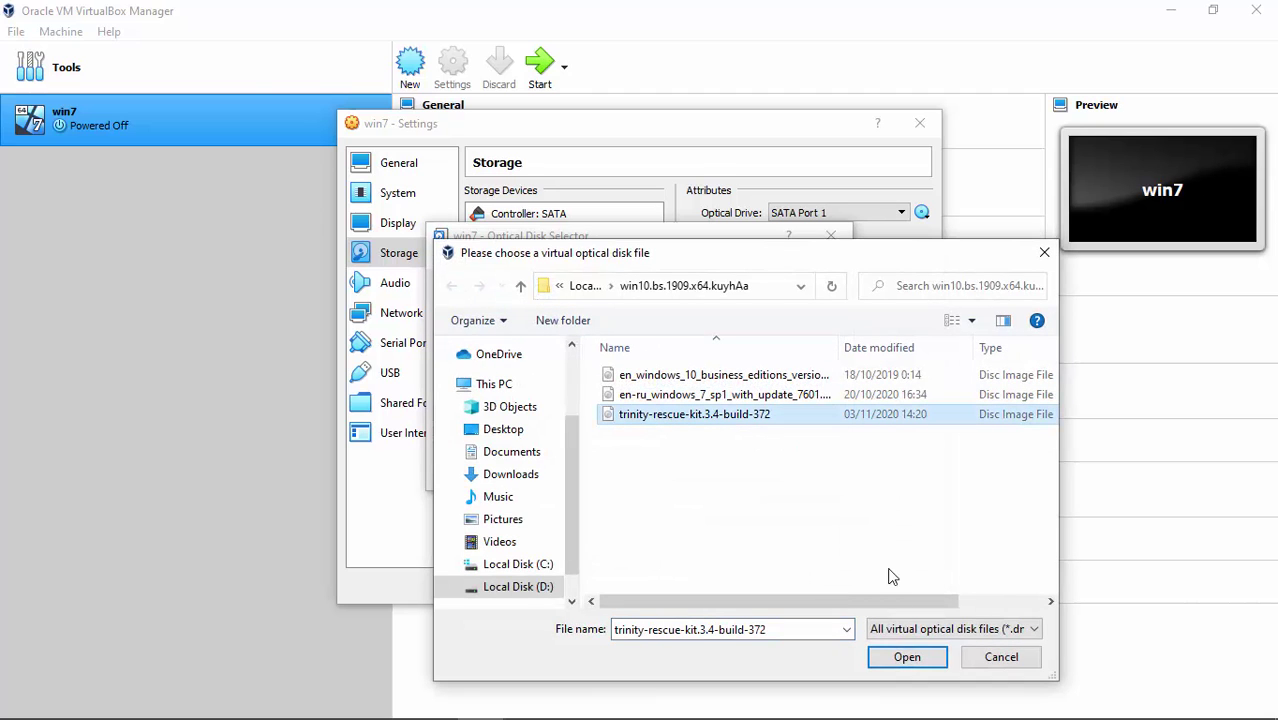
click(906, 656)
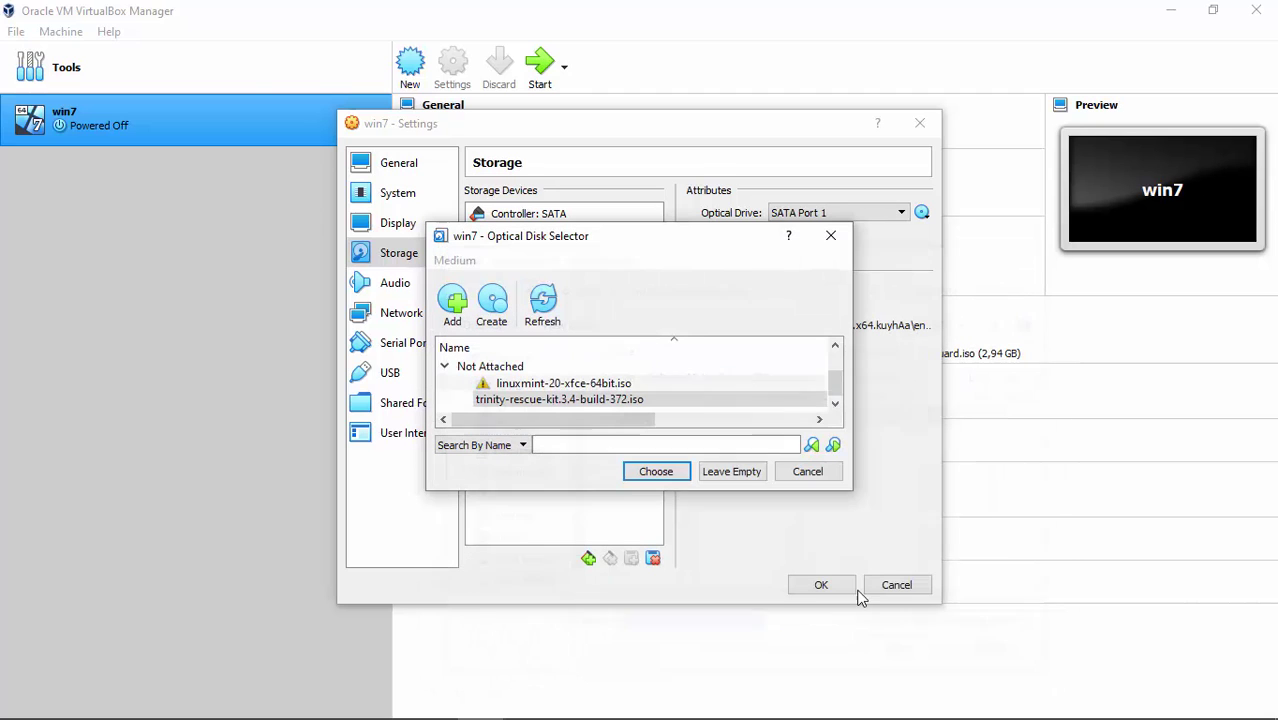
click(668, 473)
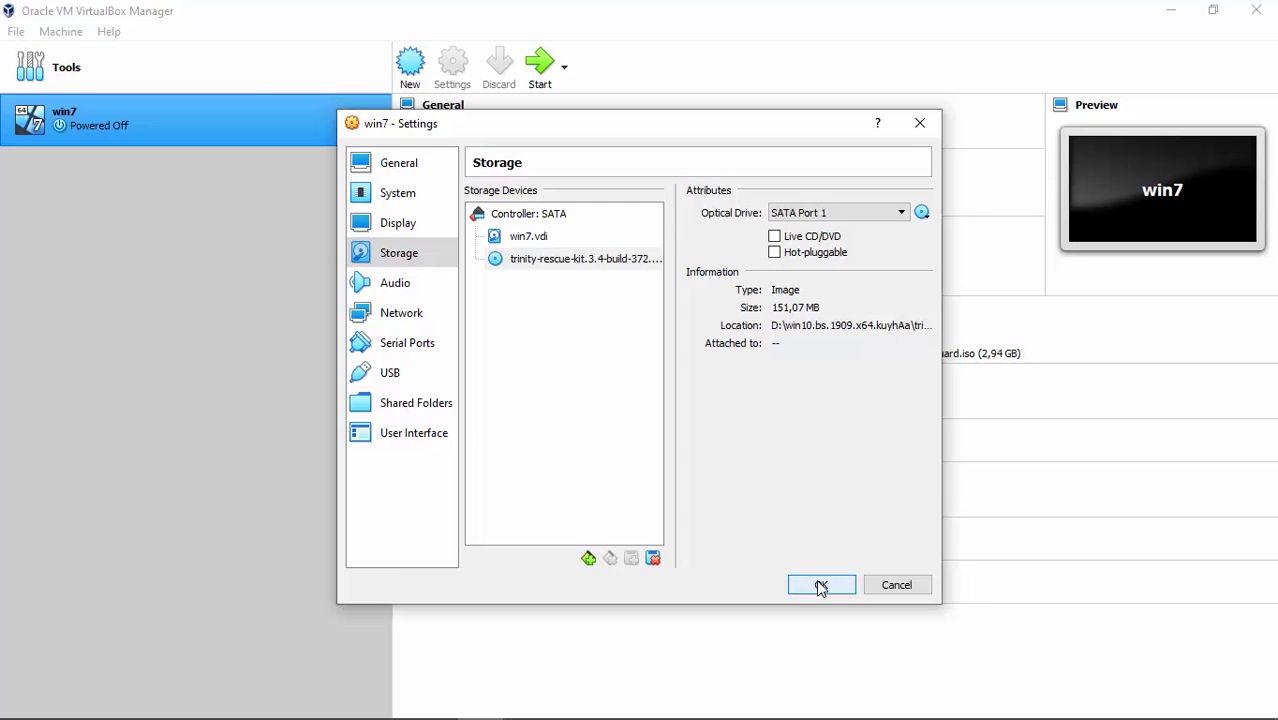
click(821, 585)
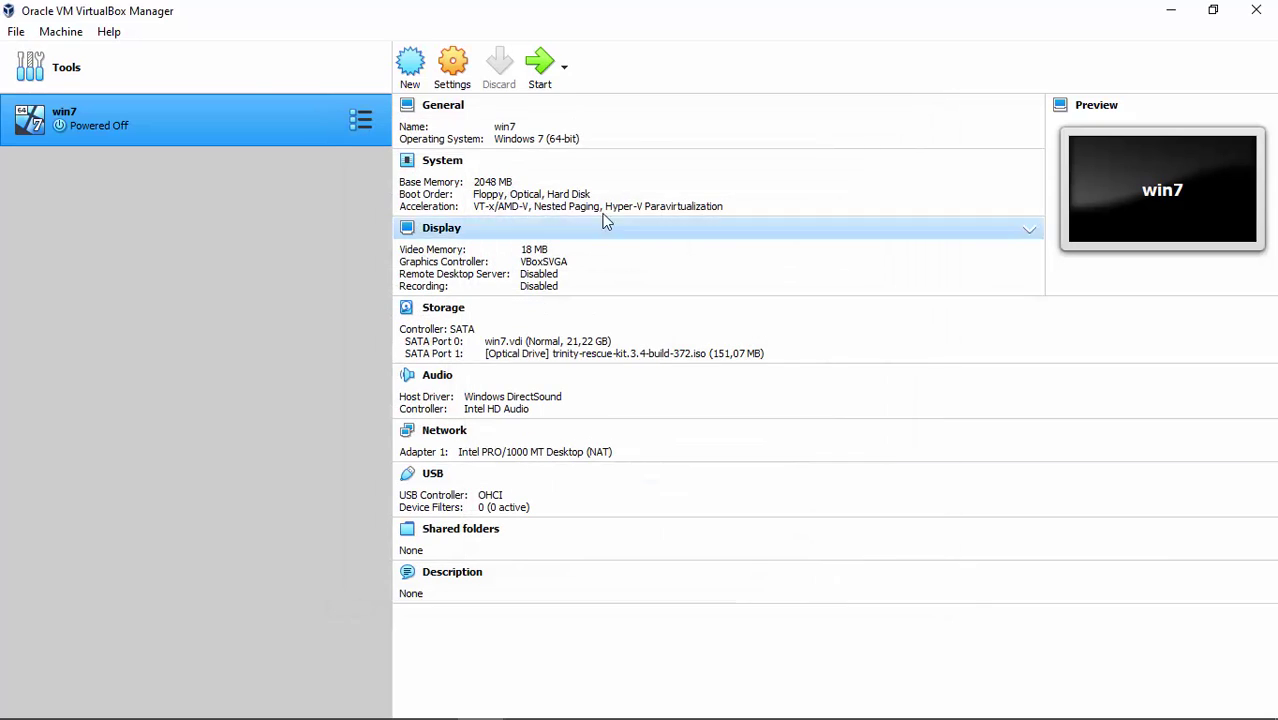
- Start the win7 machine and run Trinity Rescue Kit 3.4 in default mode with the text menu
click(537, 64)
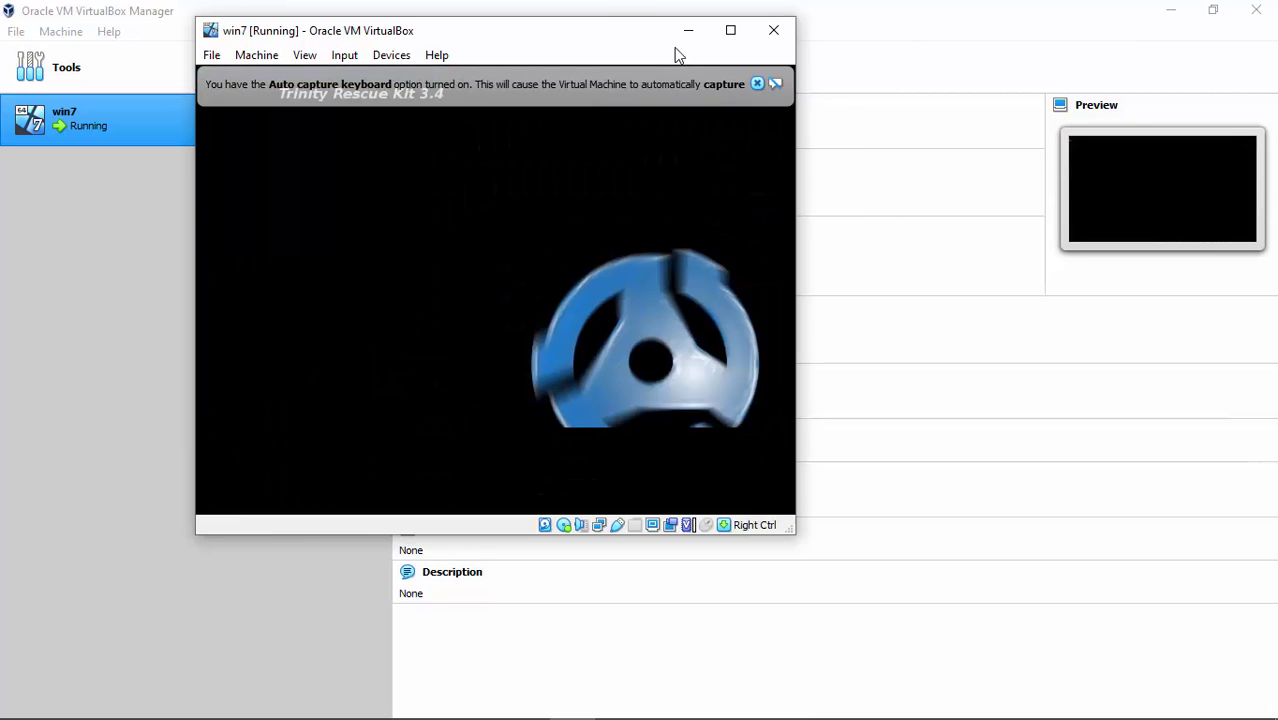
click(756, 85)
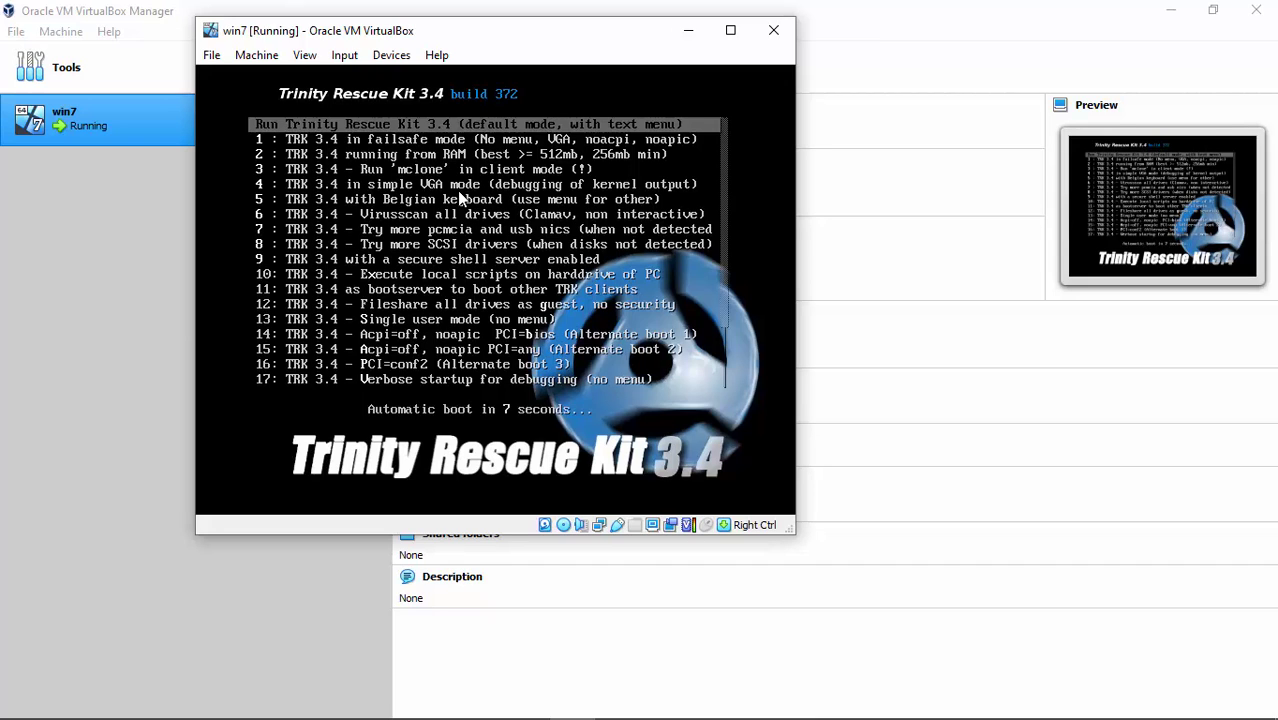
key(Down)
key(Up)
key(Down)
key(Up)
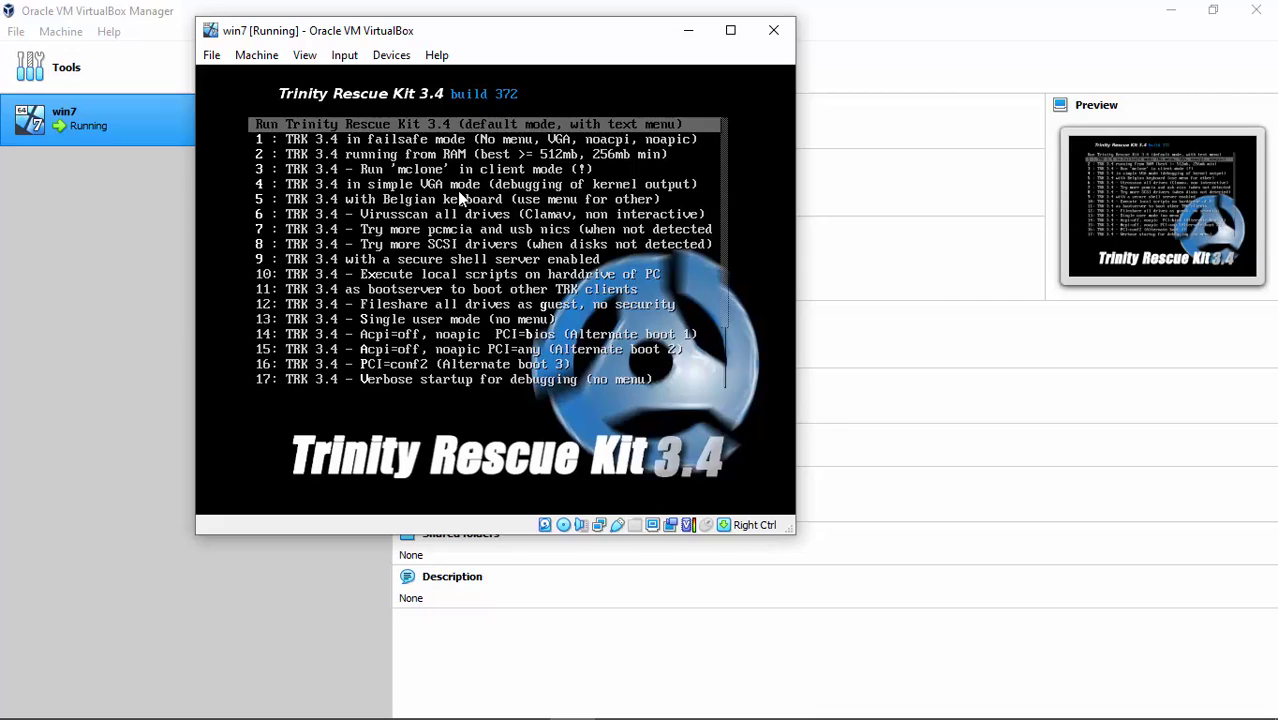
key(Return)
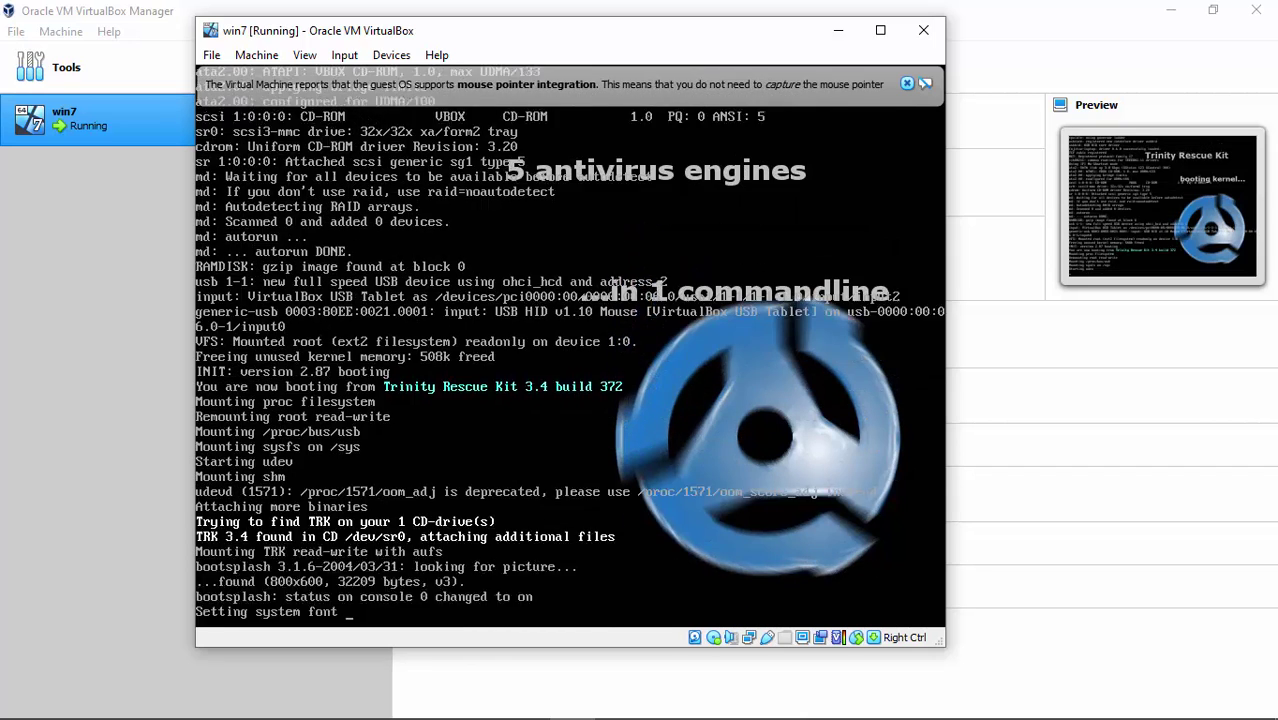
click(907, 83)
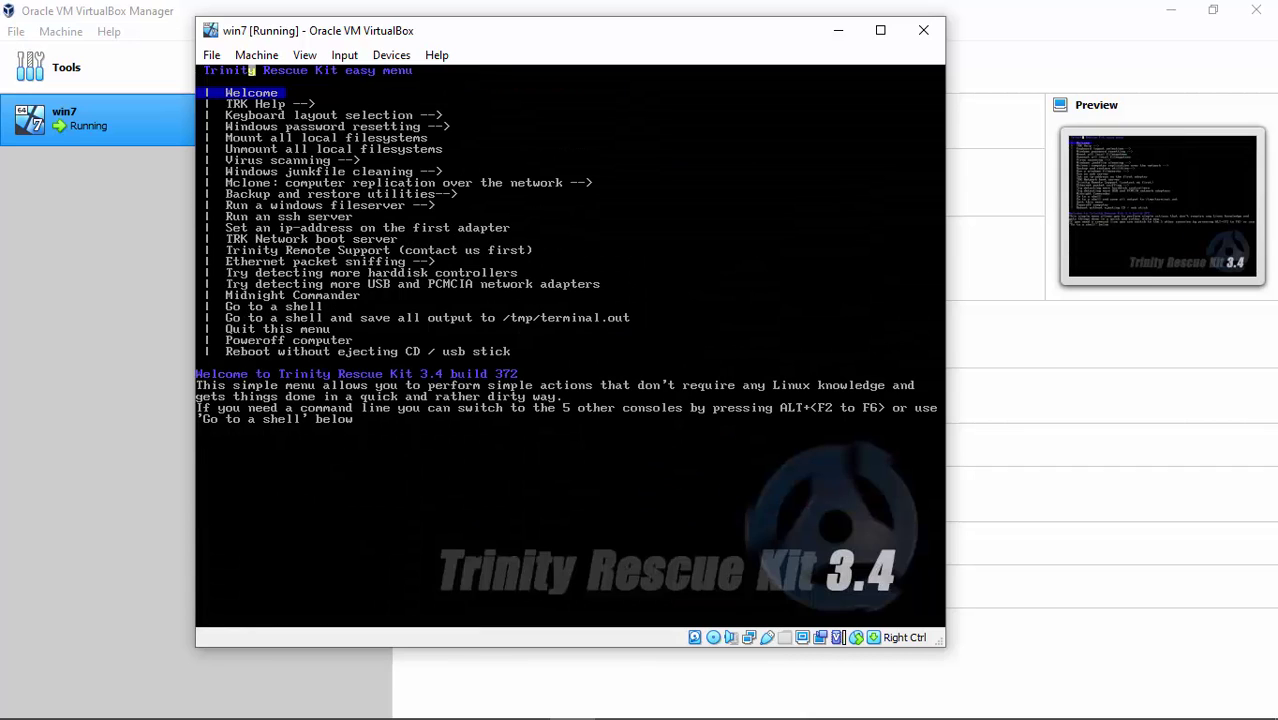
- Open a shell through the "Go to a shell" entry of the Trinity Rescue Kit easy menu
key(Down)
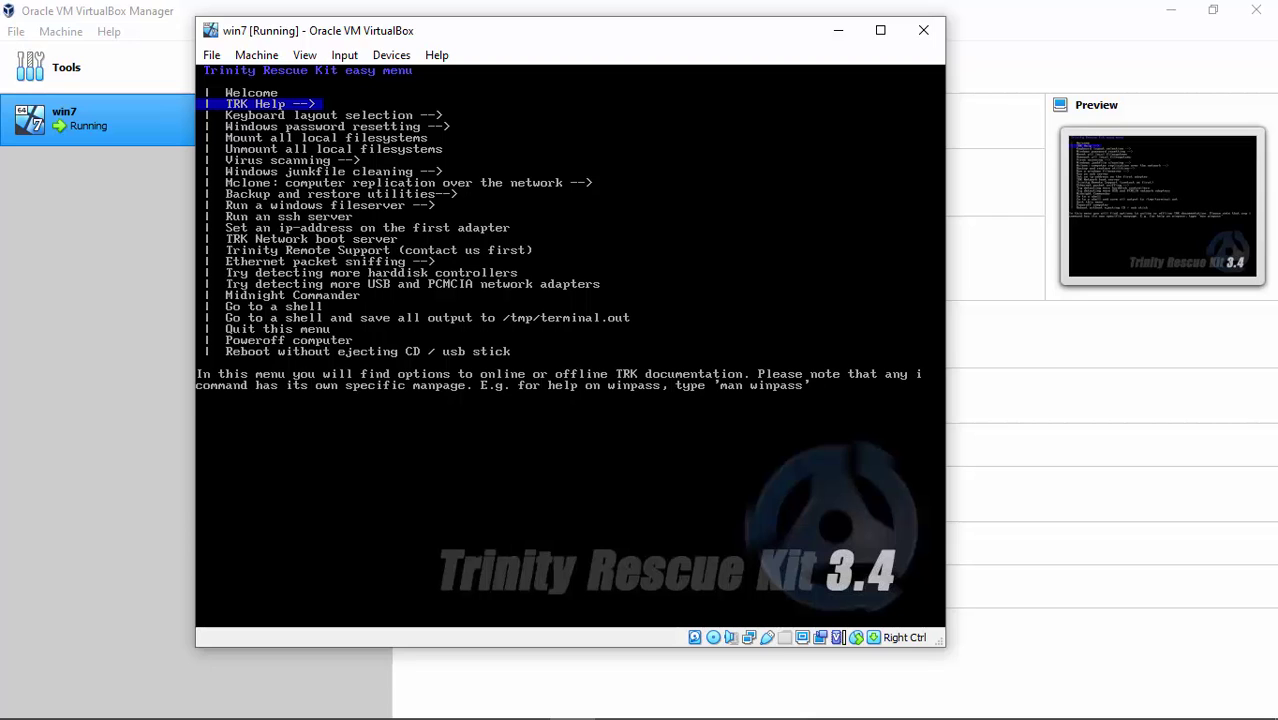
key(Down)
key(Down)
key(Down)
key(Down)
key(Down)
key(Down)
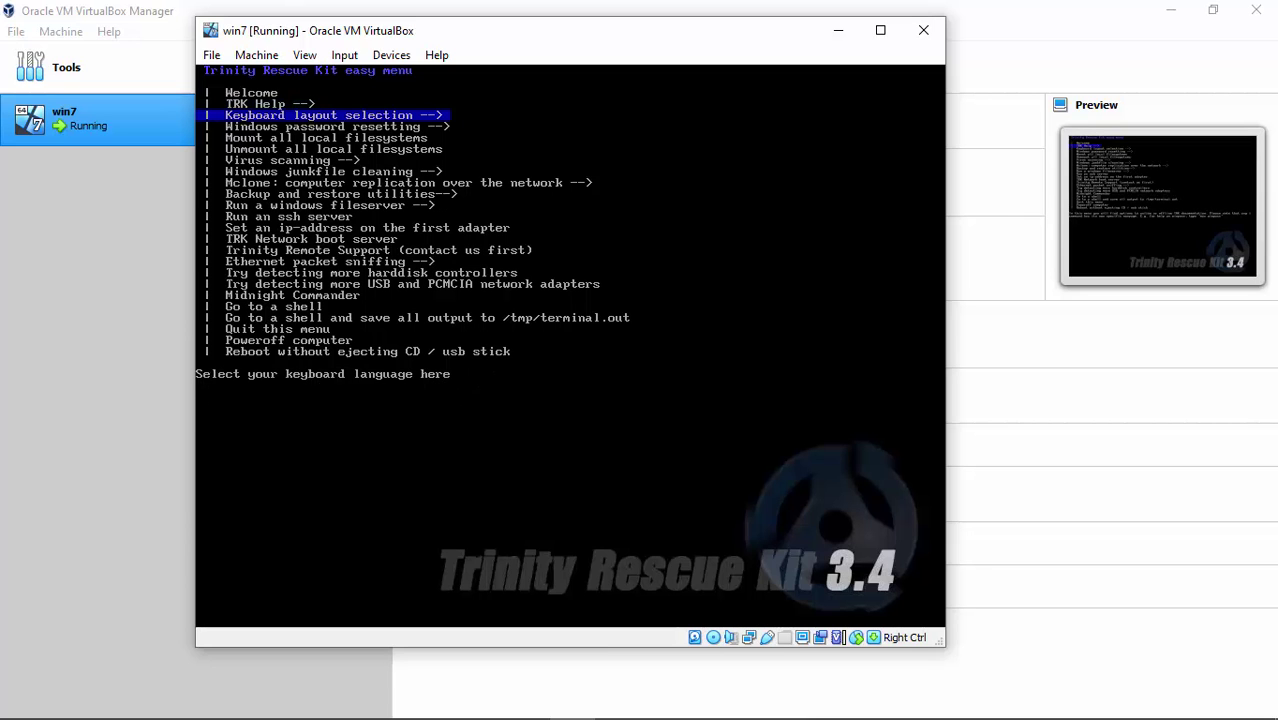
key(Down)
key(Down)
key(Down)
key(Down)
key(Down)
key(Down)
key(Down)
key(Down)
key(Down)
key(Down)
key(Down)
key(Down)
key(Down)
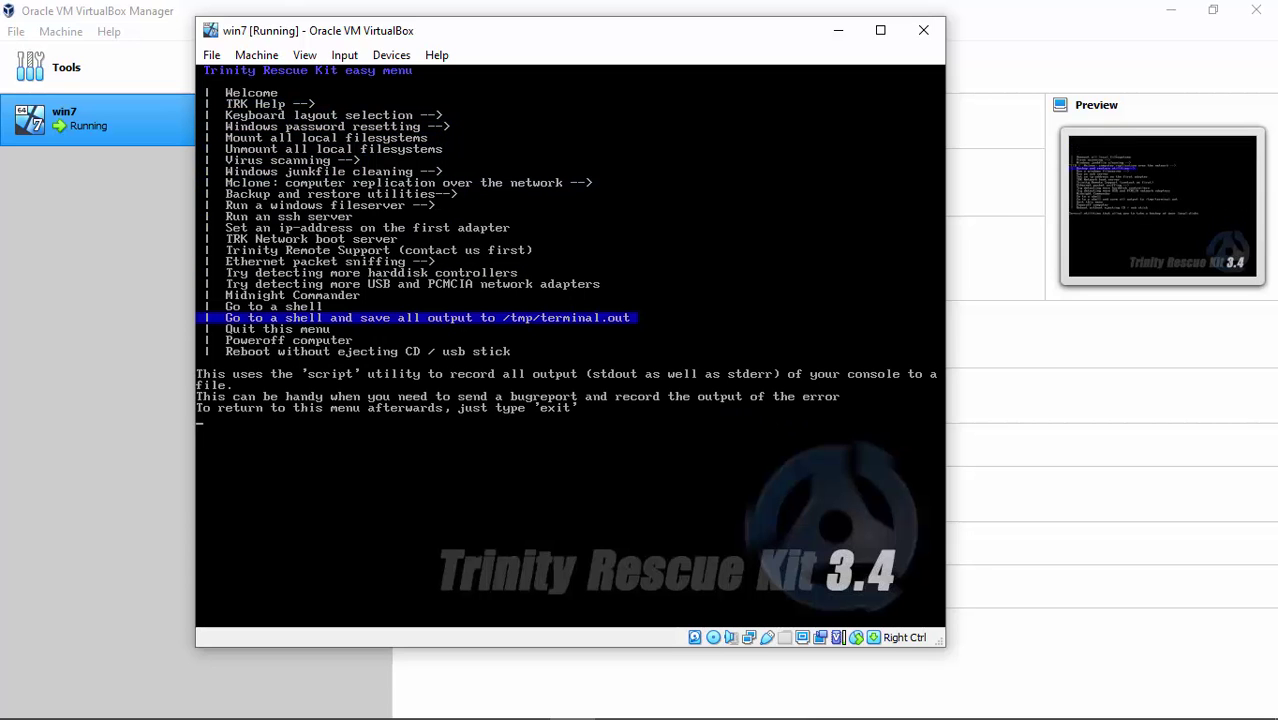
key(Up)
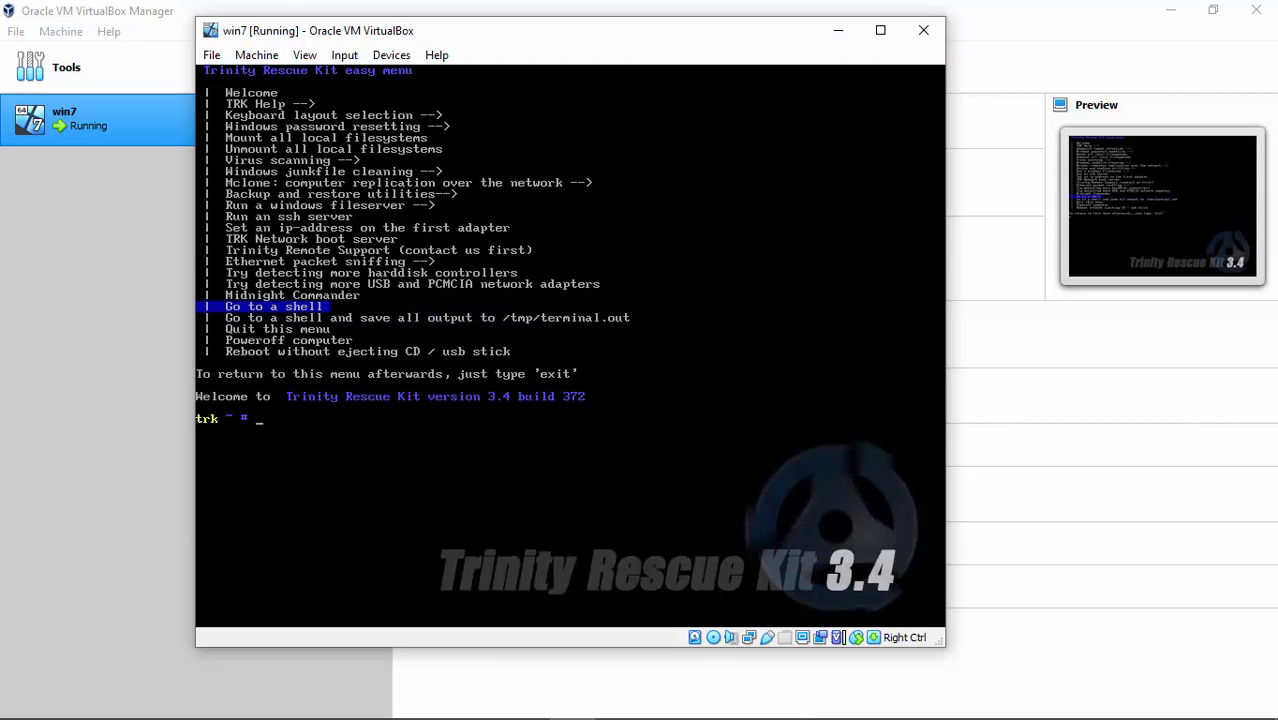
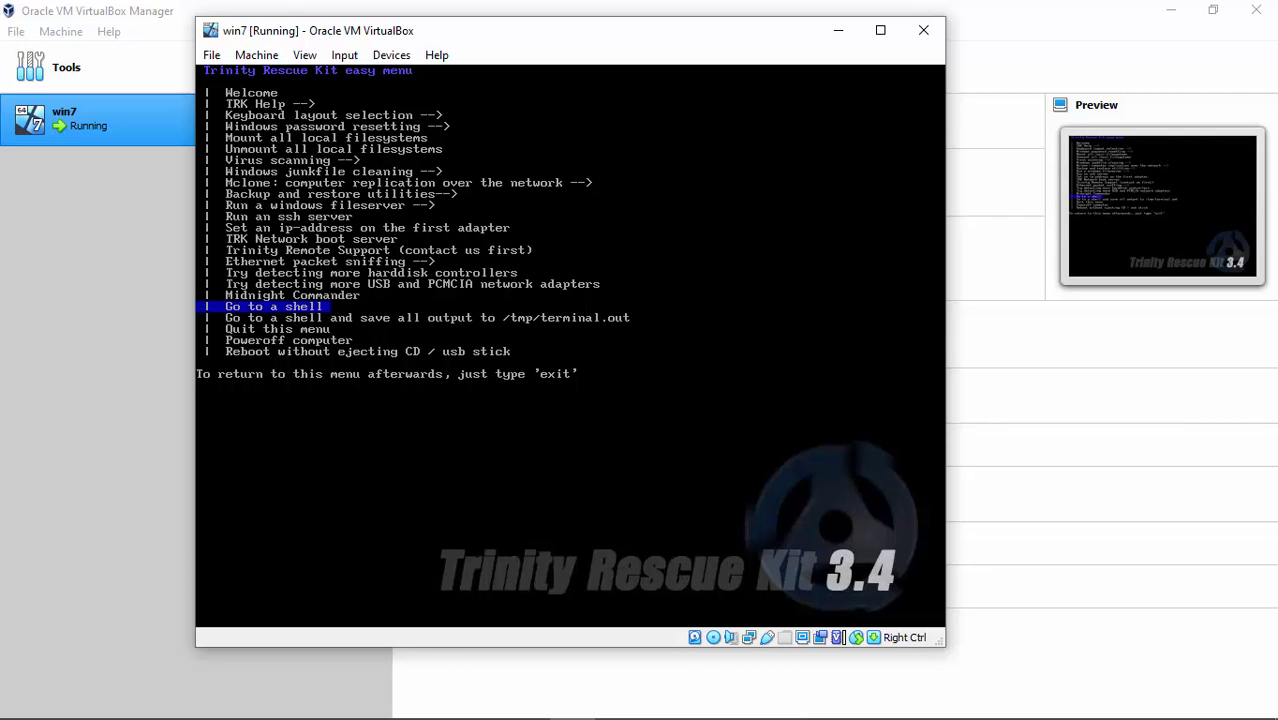
- Power off the computer from the Trinity Rescue Kit menu, choosing immediate poweroff during the countdown
key(Down)
key(Down)
key(Down)
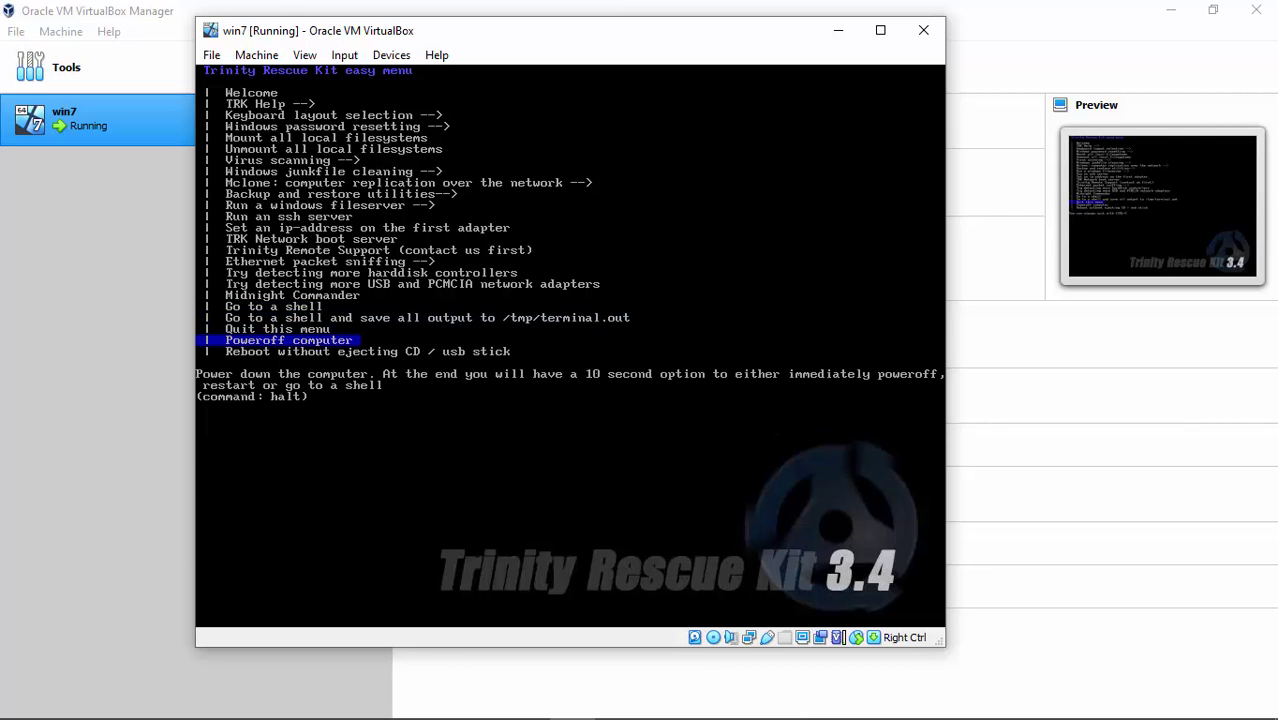
key(Return)
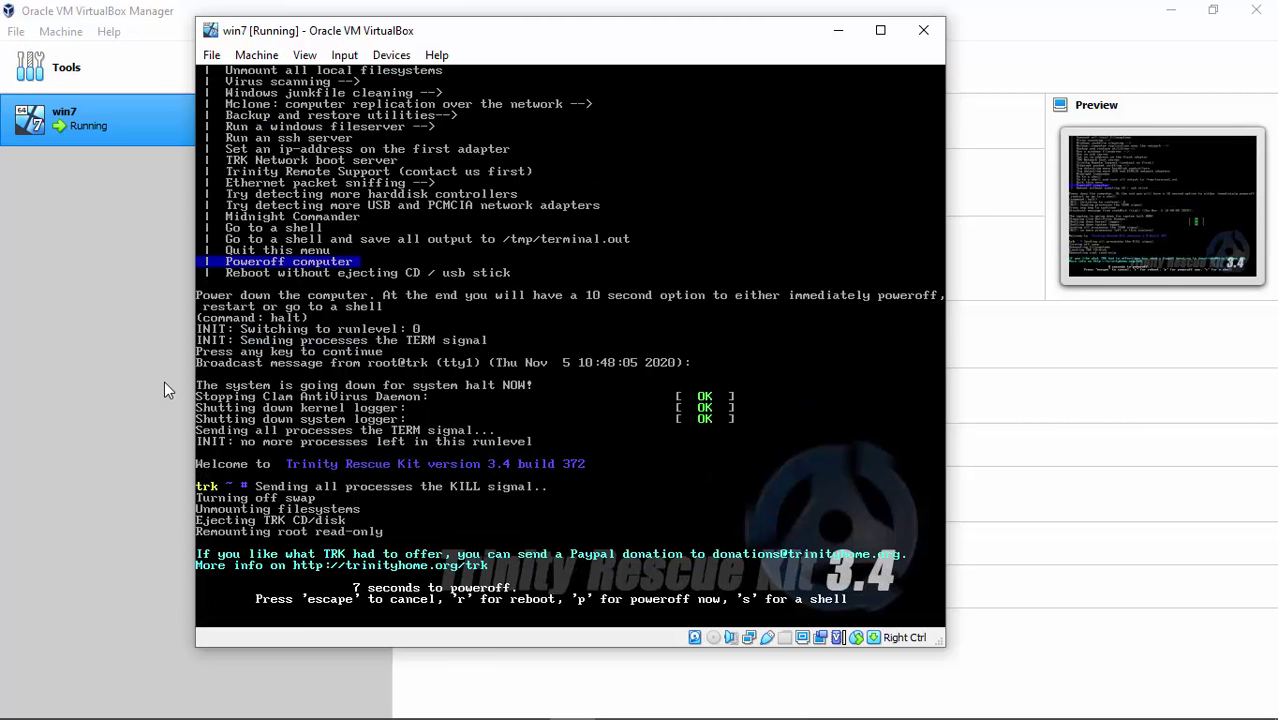
key(p)
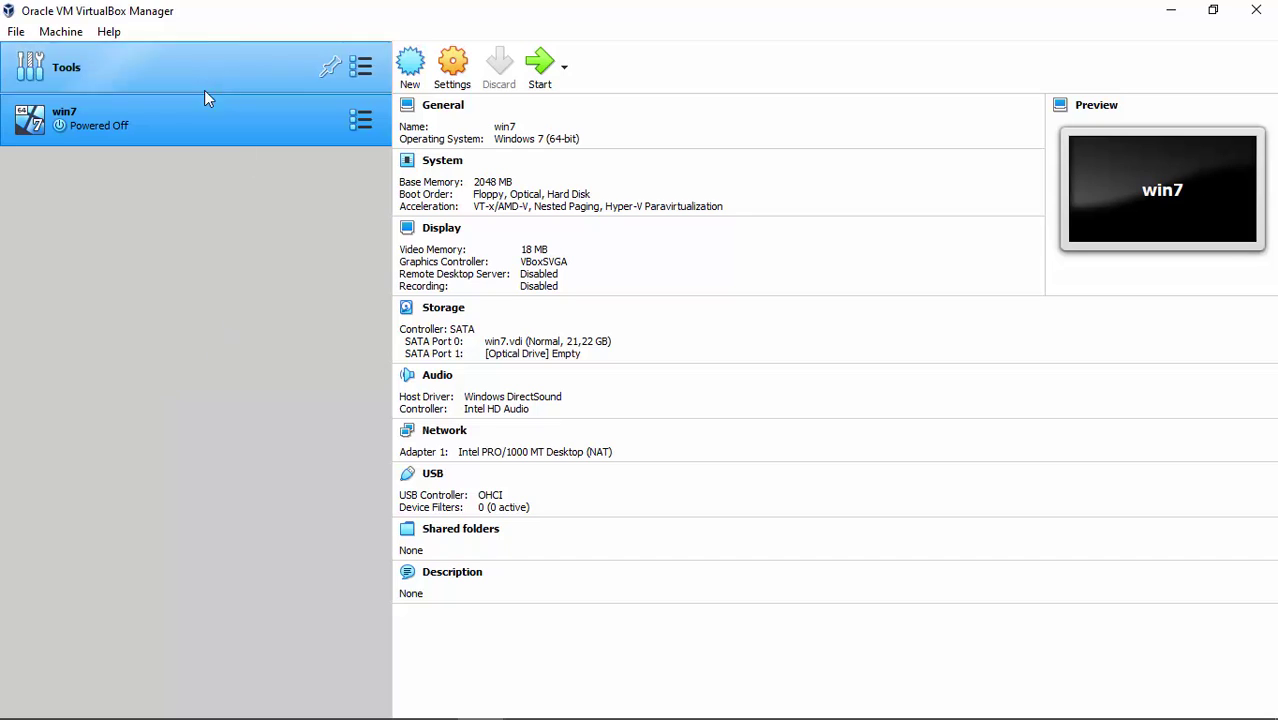
- Attach en-ru_windows_7_sp1_with_update_7601.24561_aio_10in1_x64_v20.10.13_by_adguard.iso to the win7 machine's empty optical drive and save the settings
right_click(170, 116)
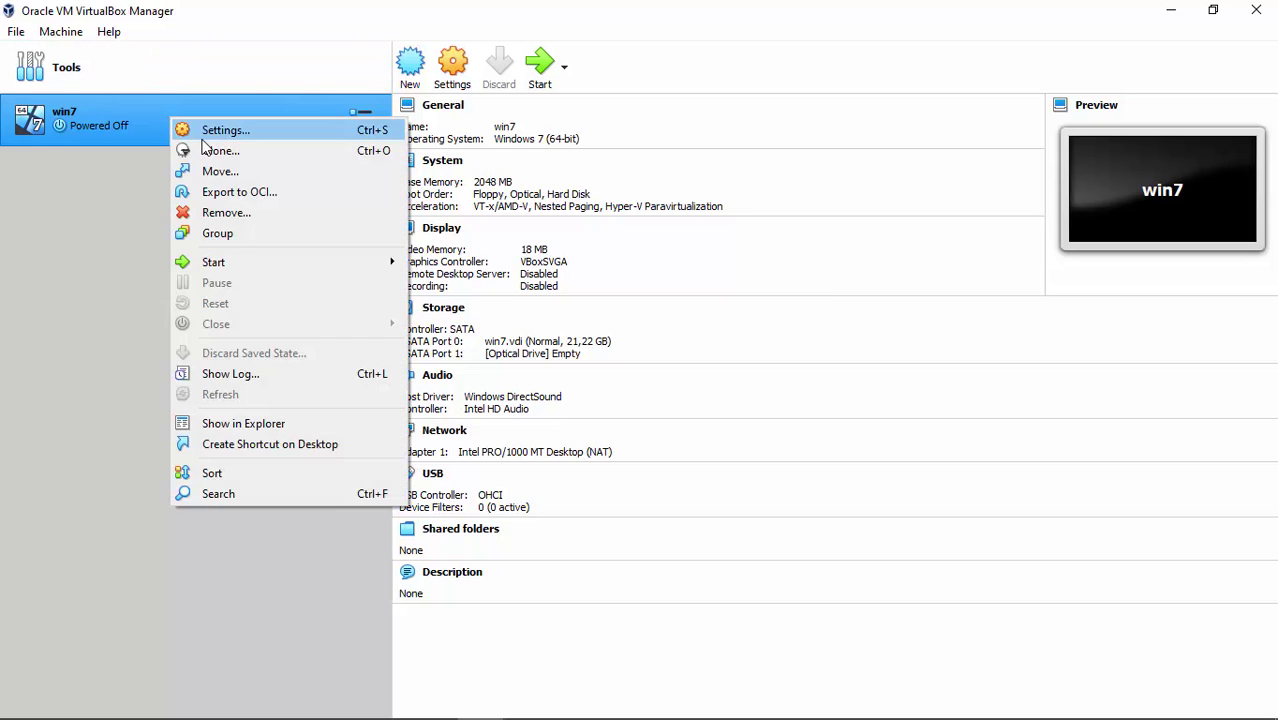
key(Escape)
key(ctrl+s)
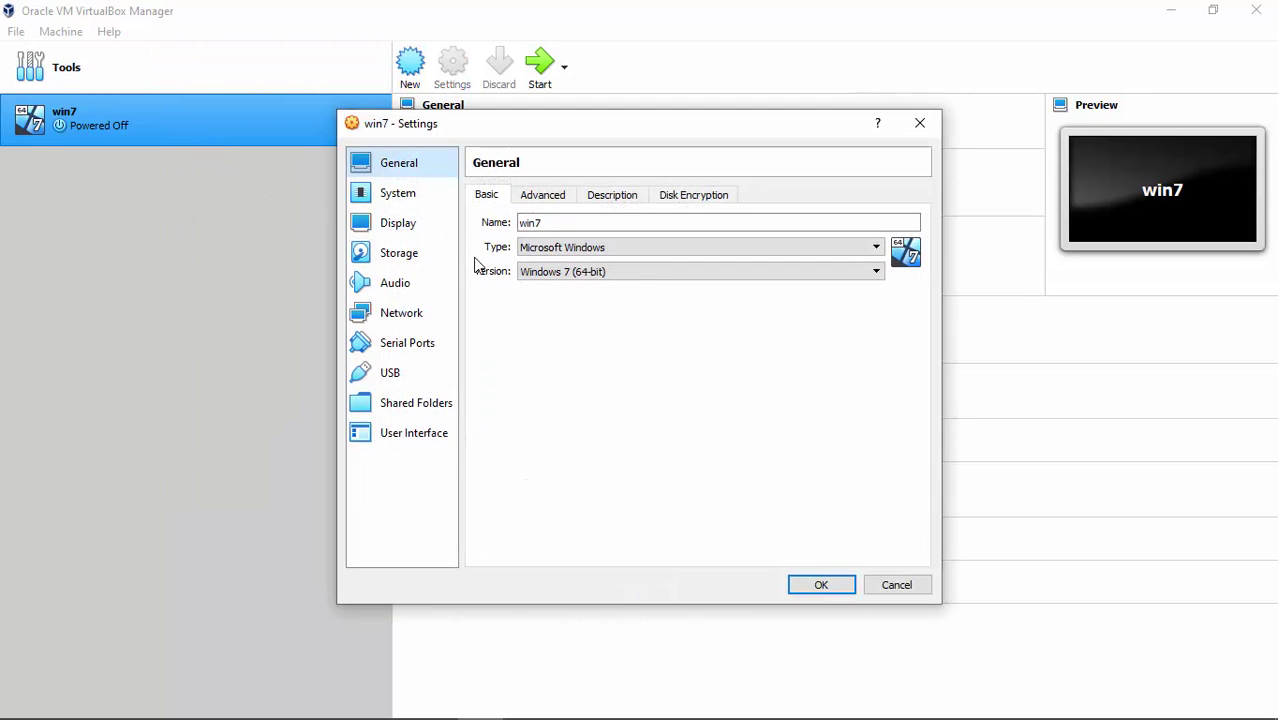
click(398, 256)
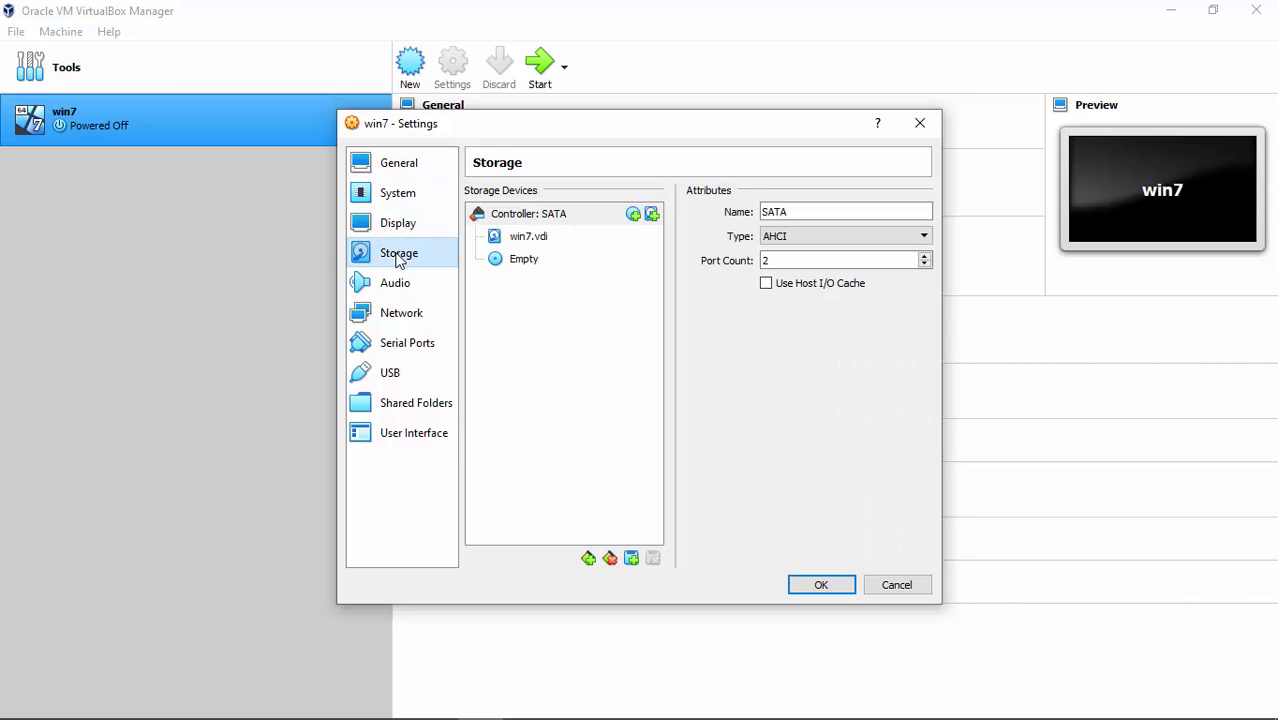
click(557, 260)
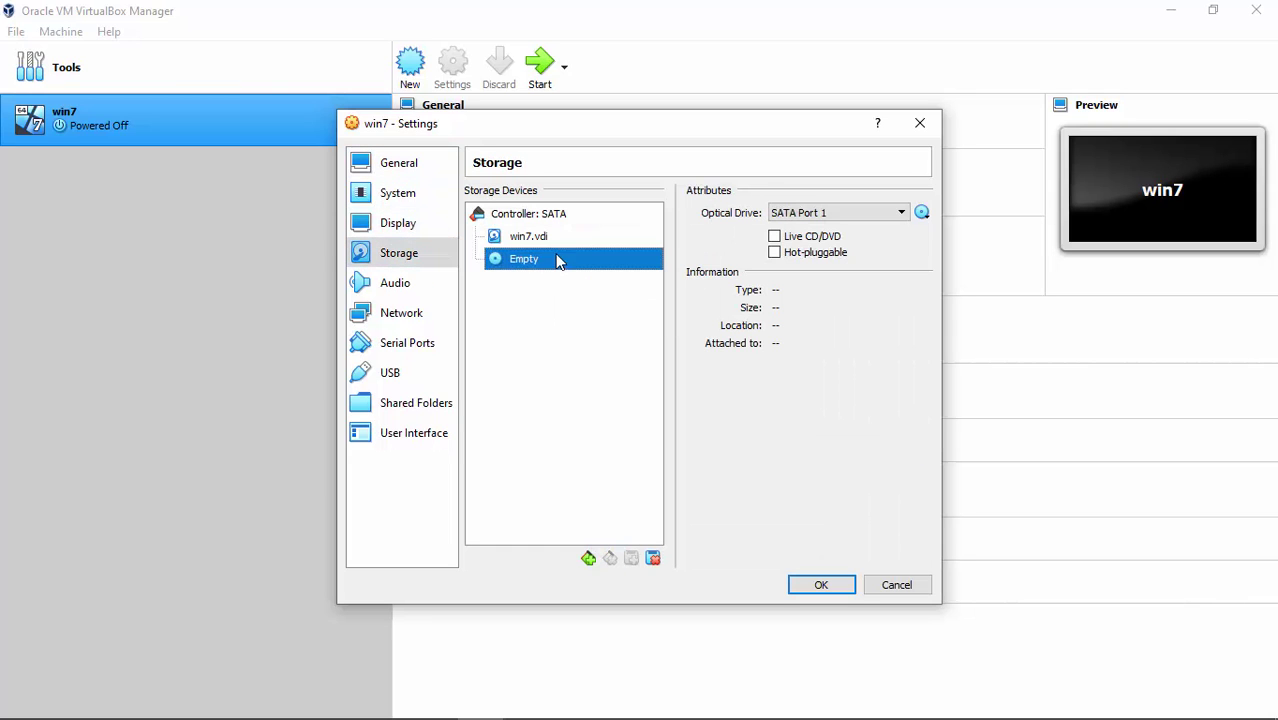
click(921, 212)
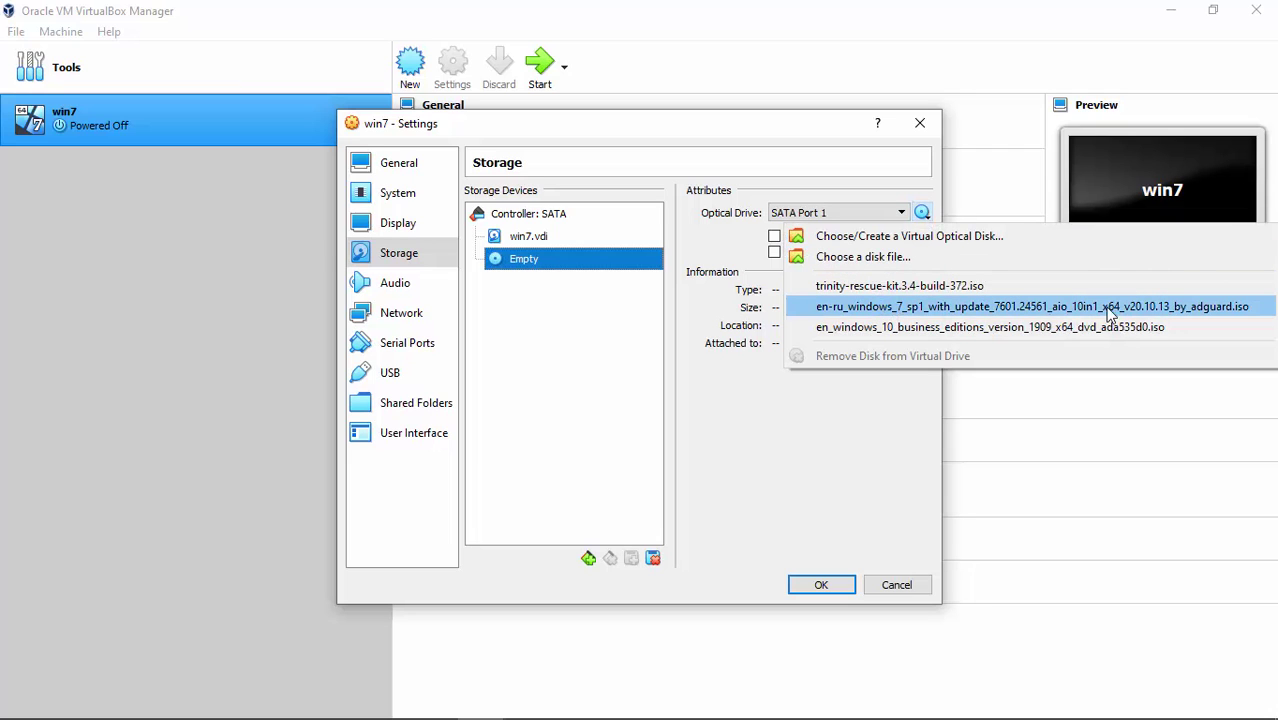
click(985, 307)
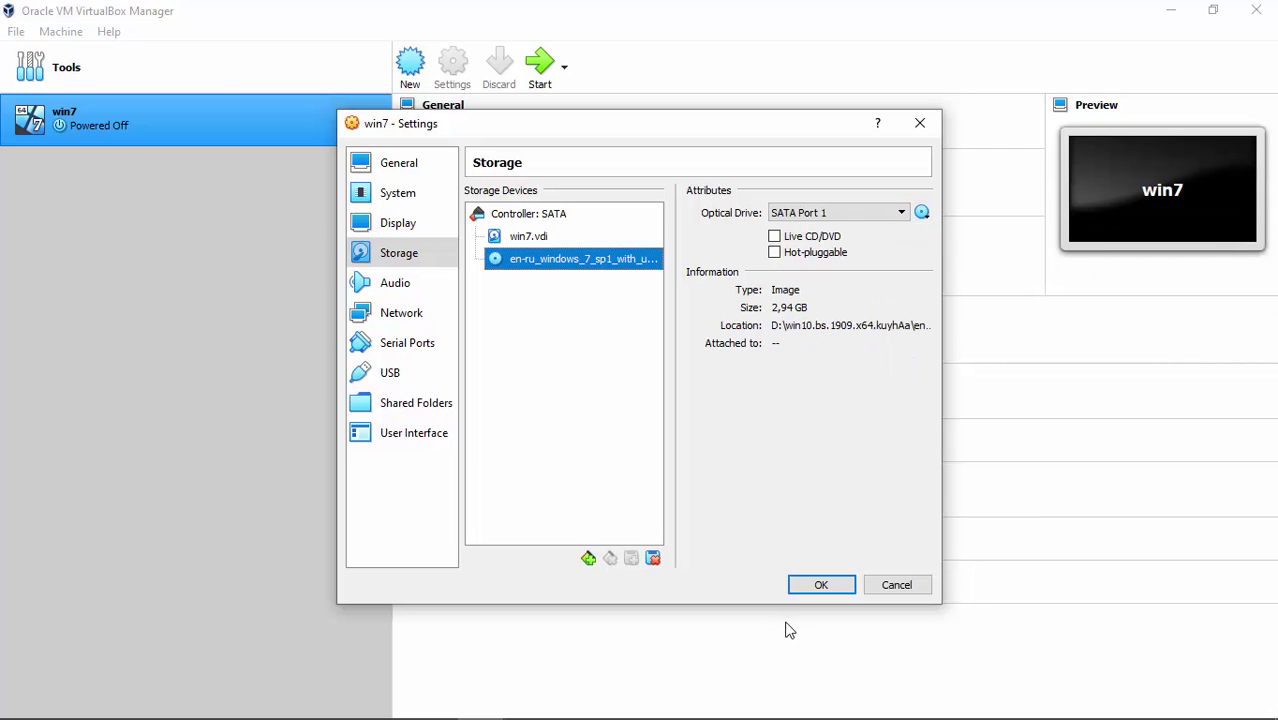
click(820, 585)
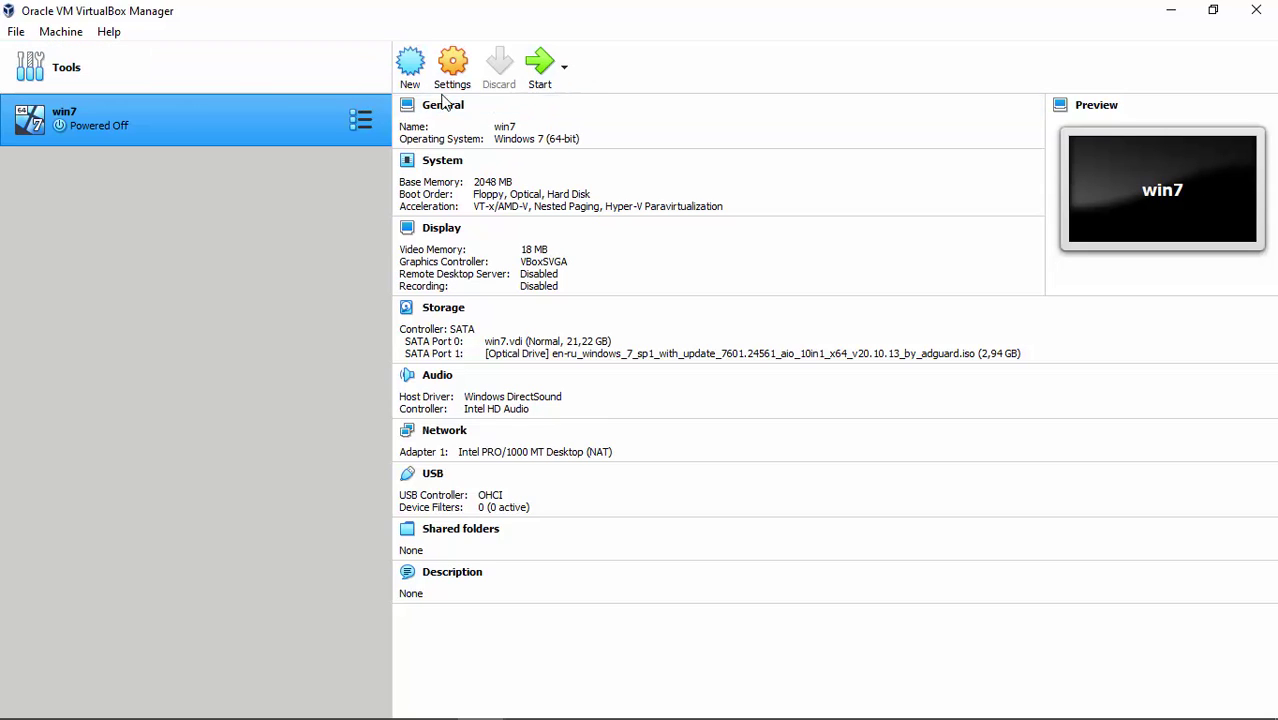
- Start the win7 machine and let Windows 7 load to the desktop, dismissing the keyboard-capture and mouse-integration notices
click(530, 66)
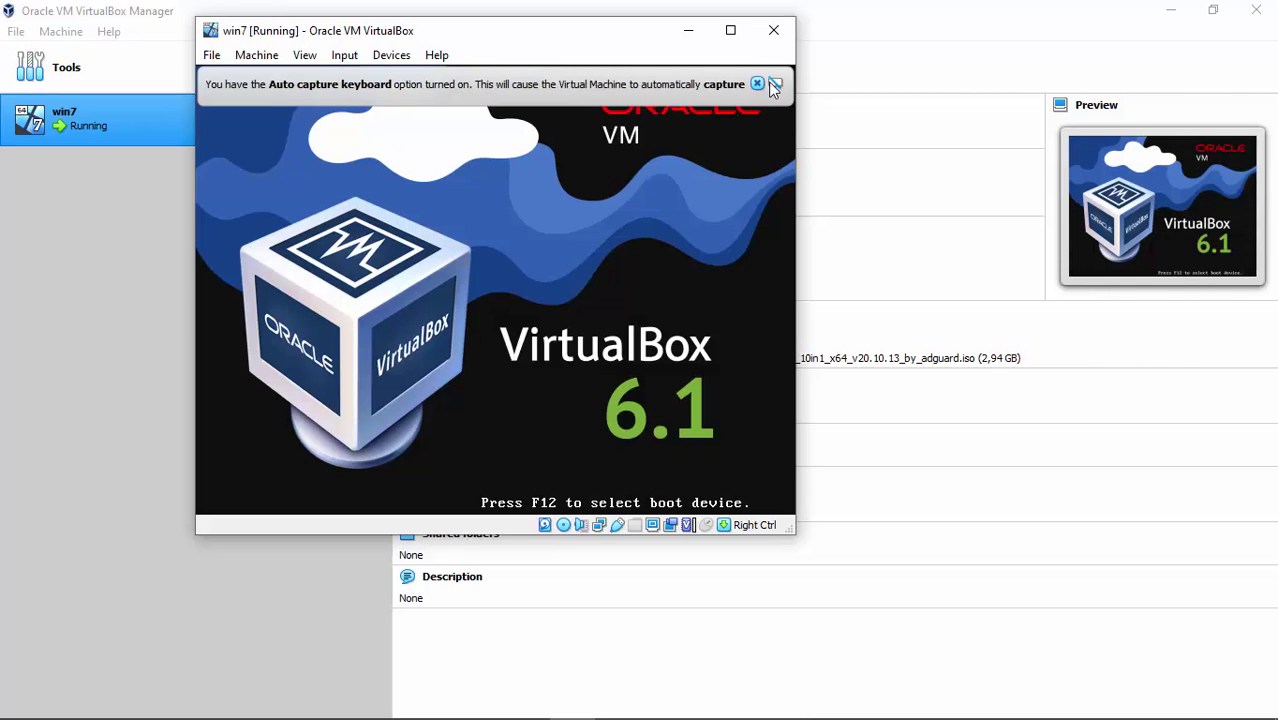
click(759, 85)
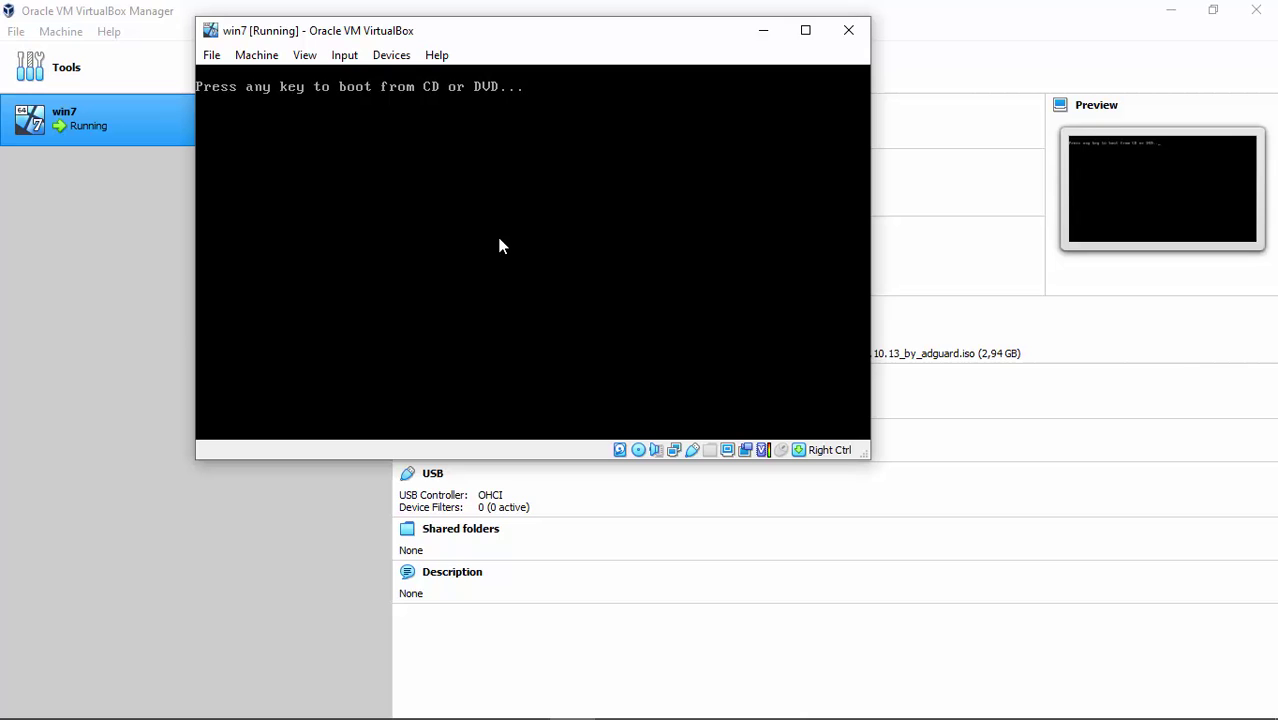
key(Return)
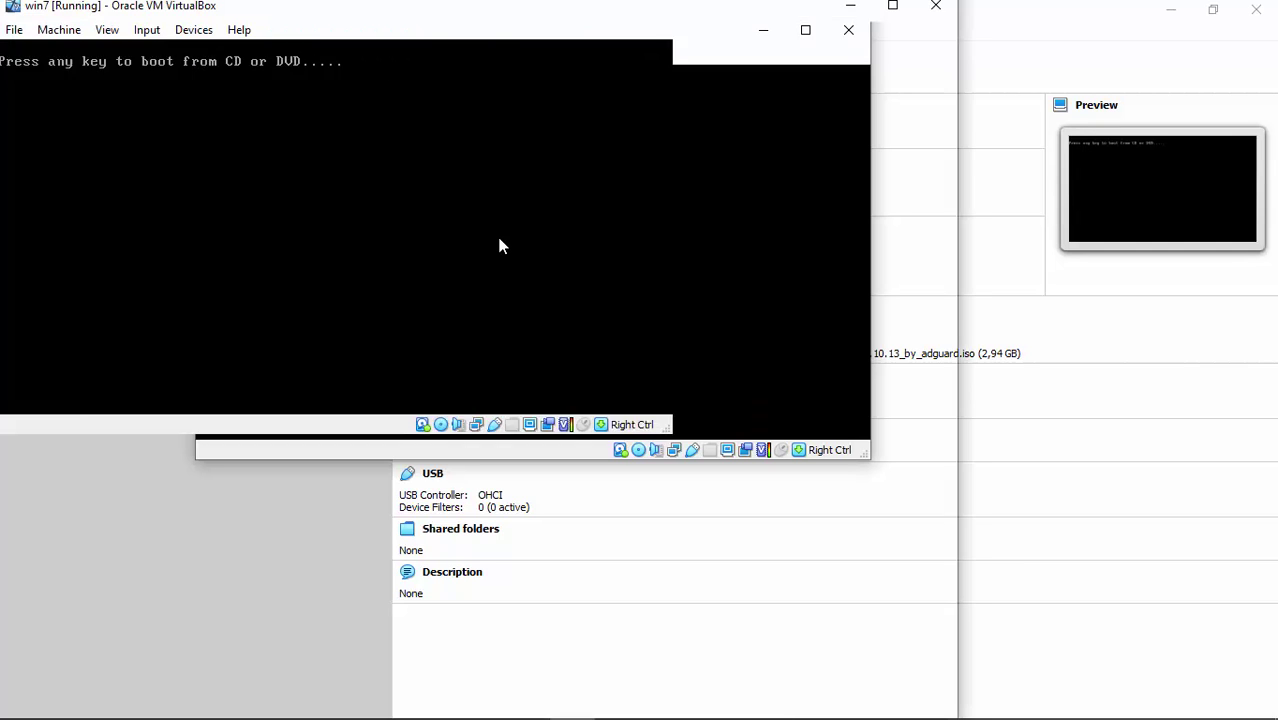
drag(637, 14, 804, 16)
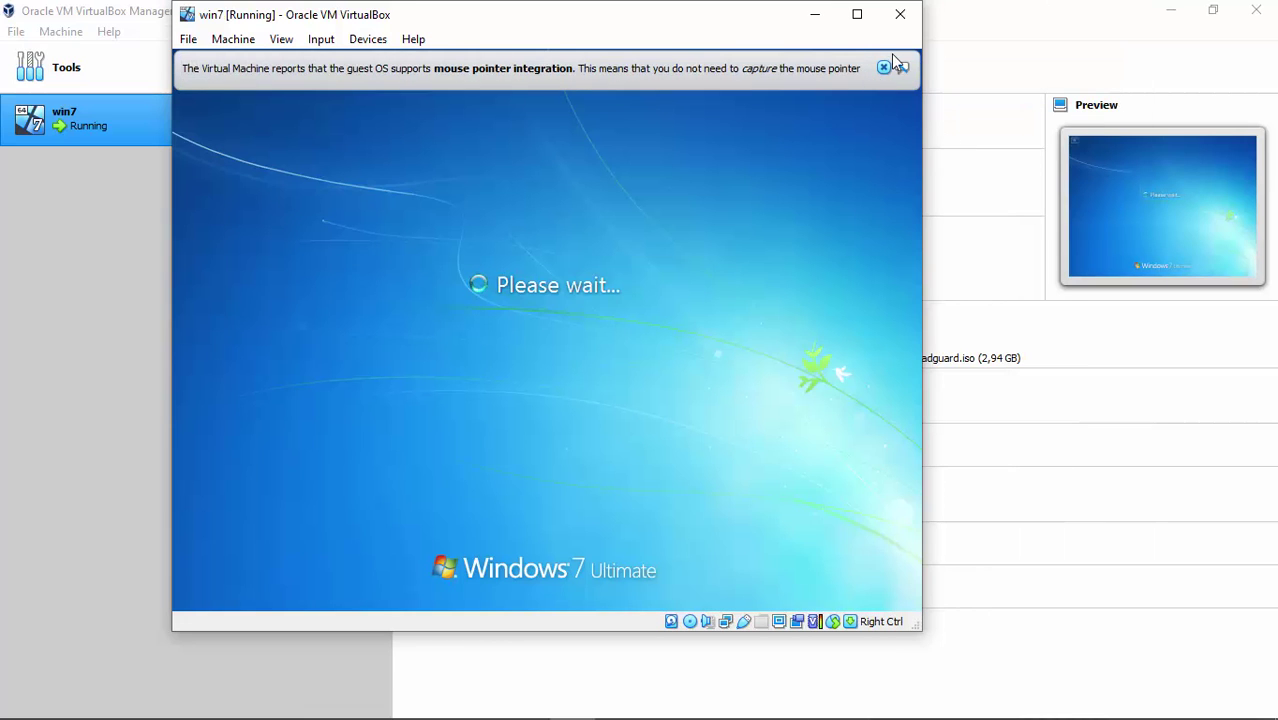
click(883, 67)
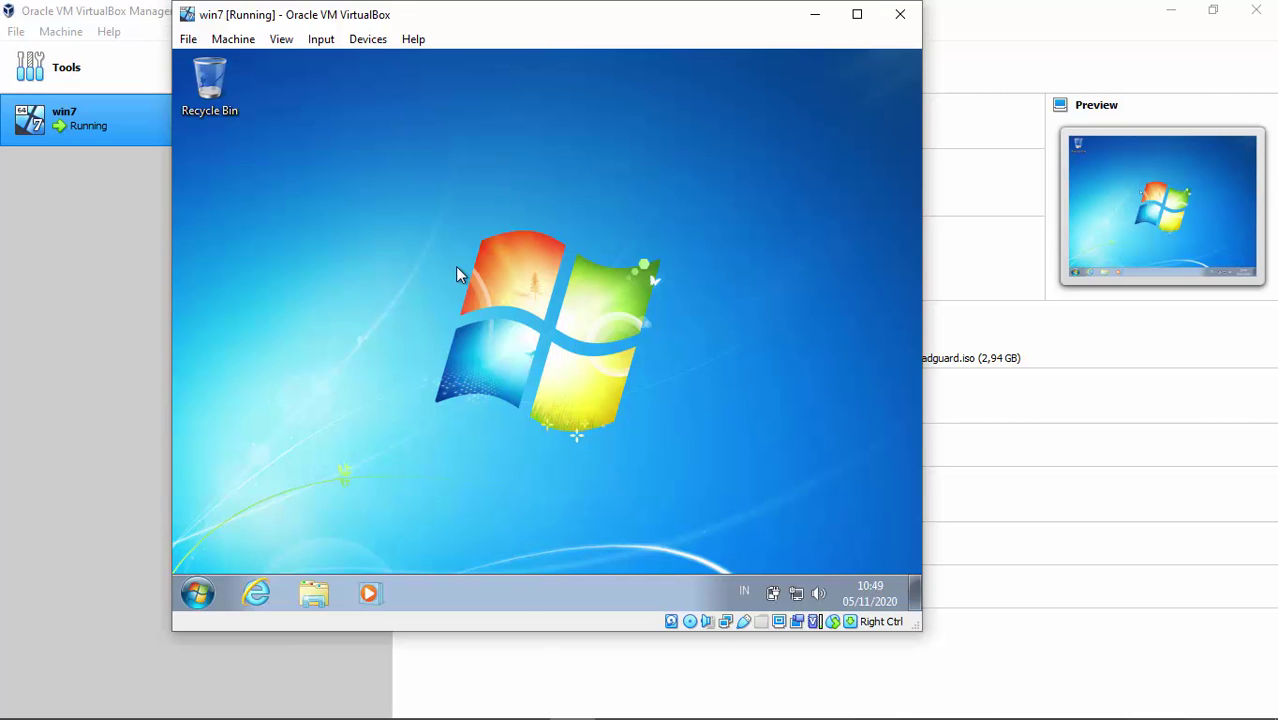
- Shut down the Windows 7 guest system from its desktop
click(197, 595)
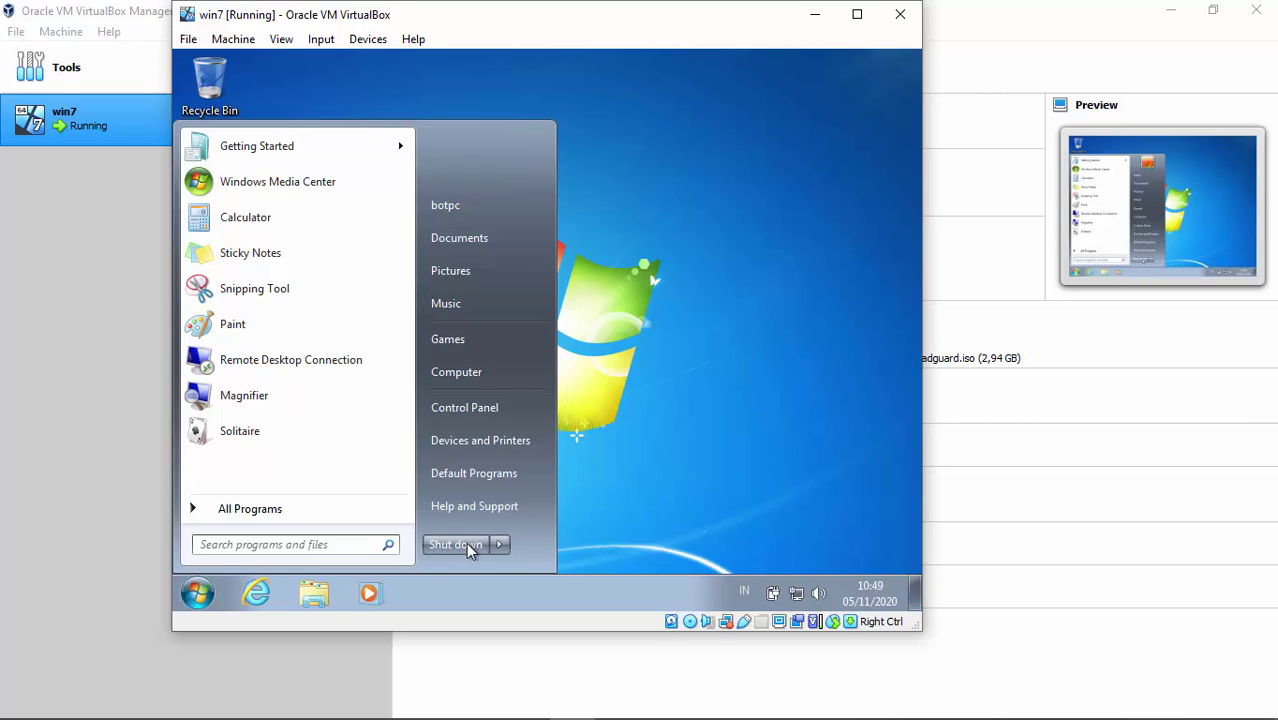
click(466, 544)
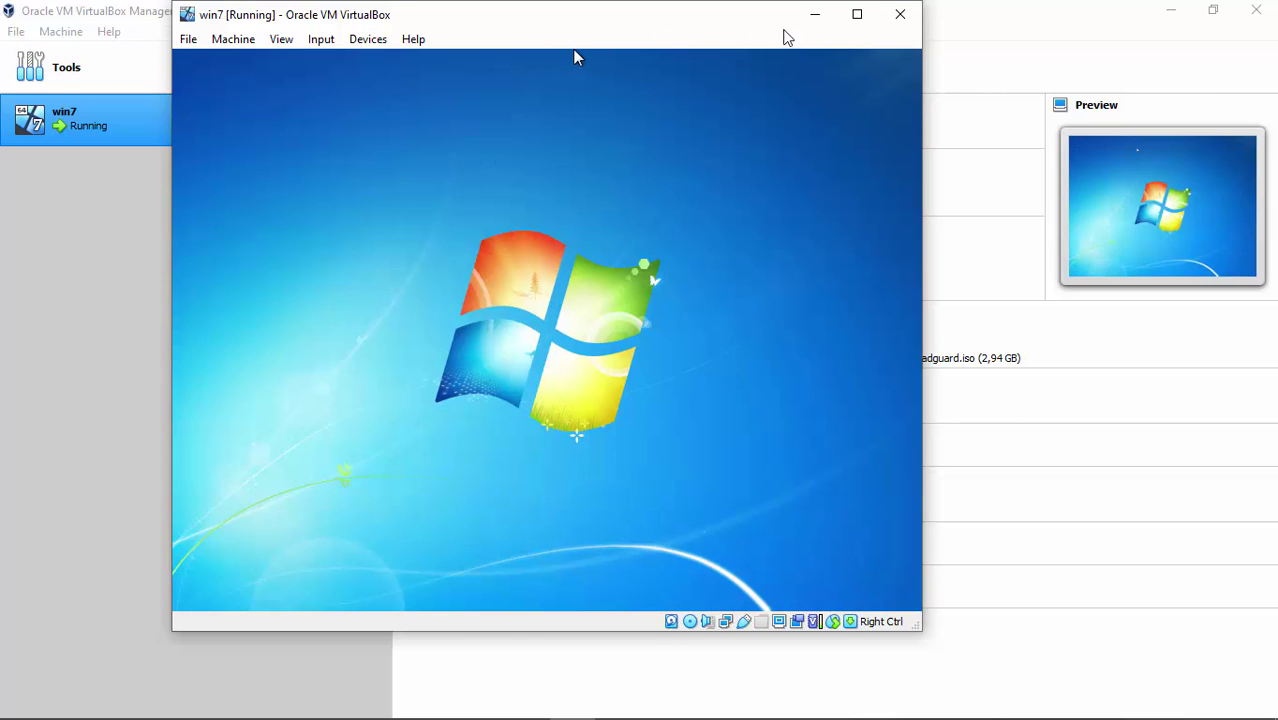